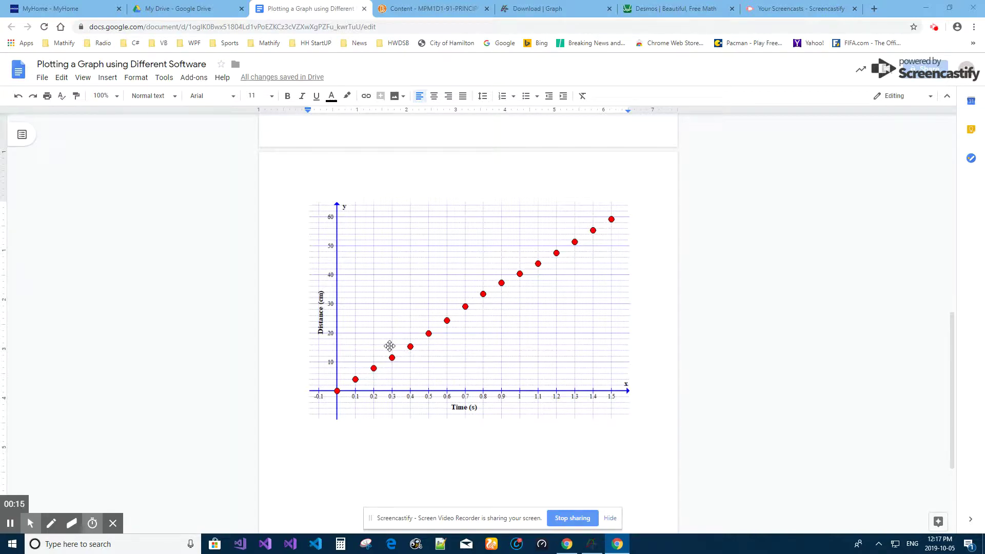
Delete the existing scatter plot image from the second page of the document.
scroll(465, 328, up, 10)
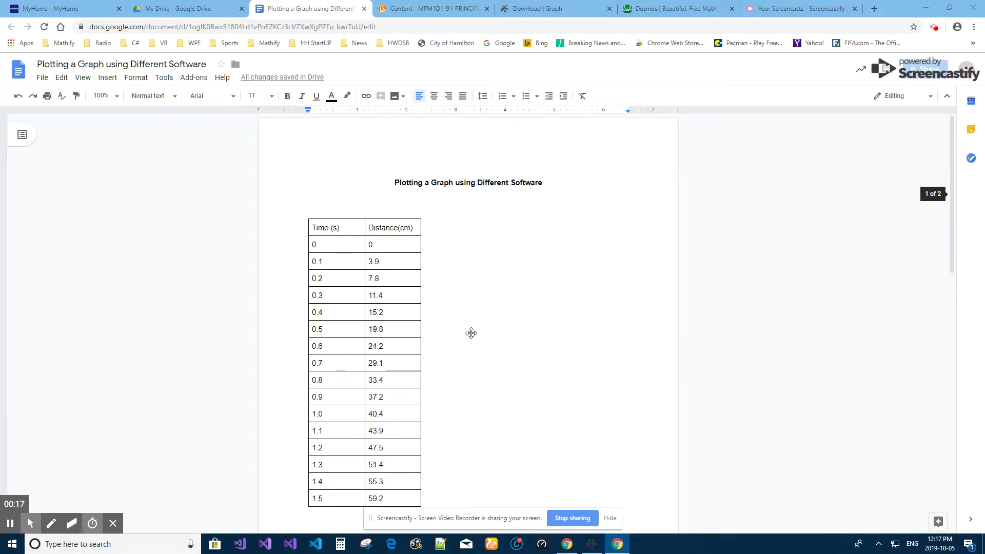
scroll(536, 410, down, 10)
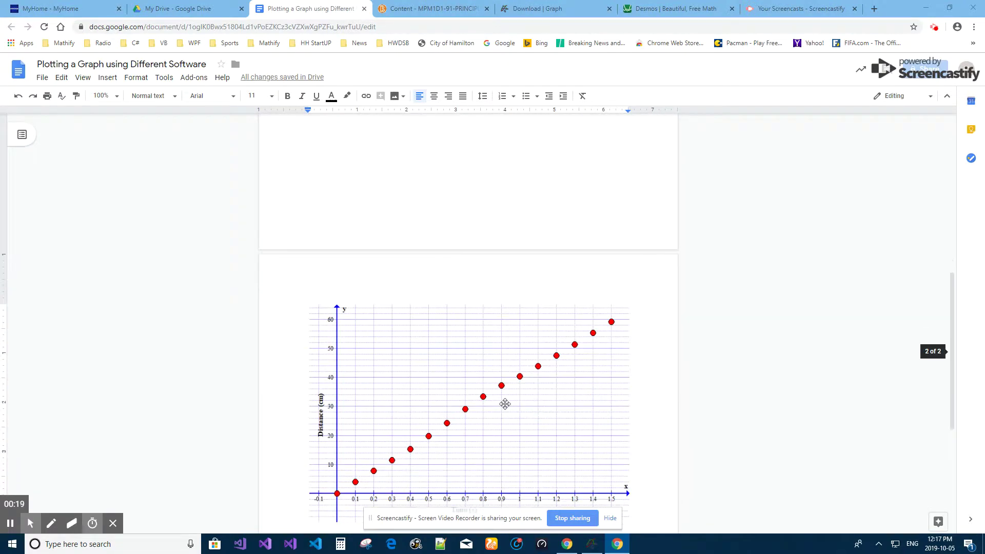
scroll(504, 400, down, 2)
click(504, 341)
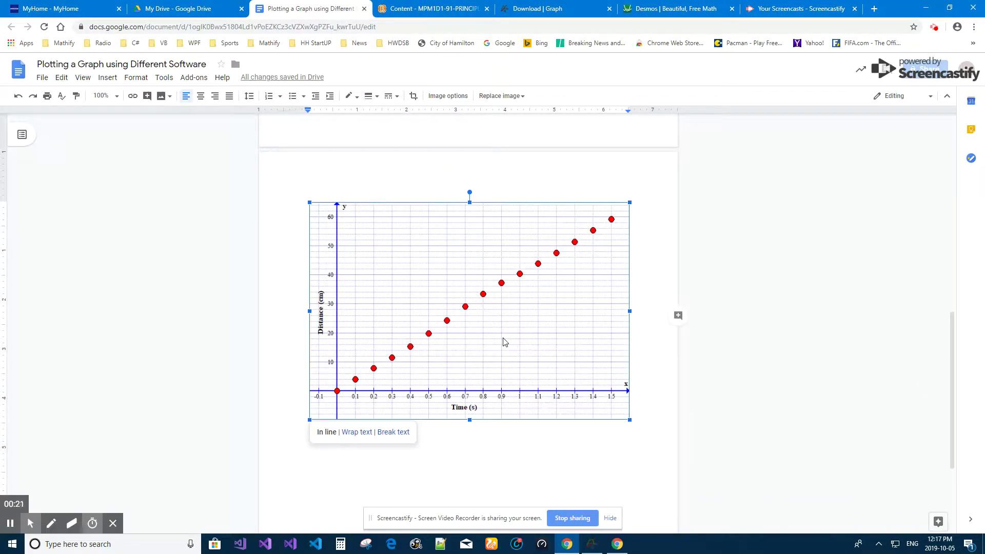
key(Delete)
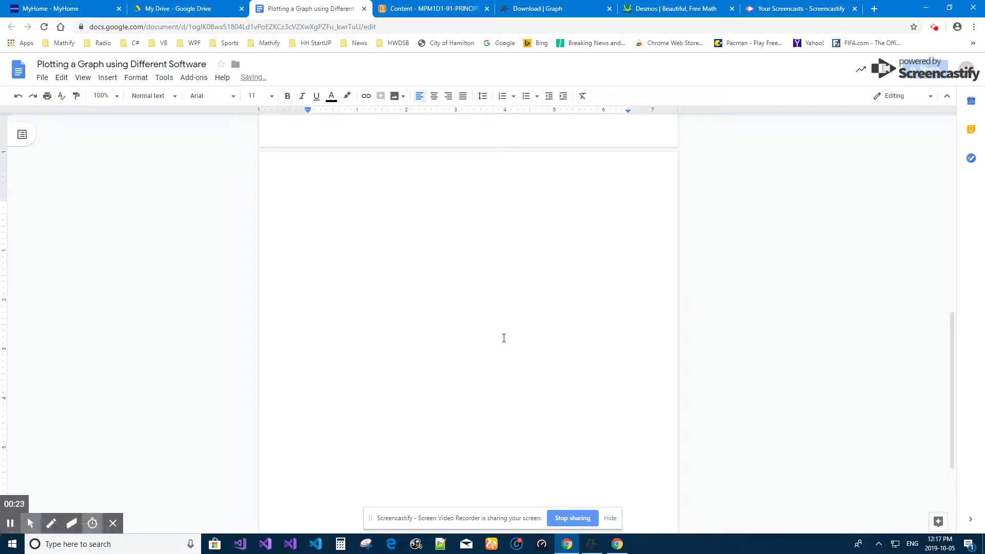
scroll(580, 429, up, 12)
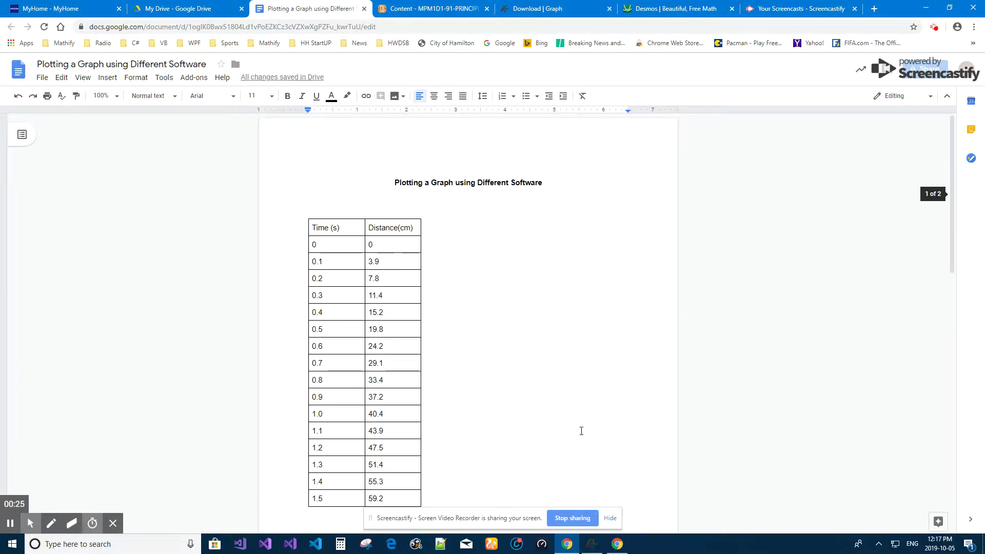
Switch to Graph and insert a red linear trendline of width 1 for Series 1.
click(590, 543)
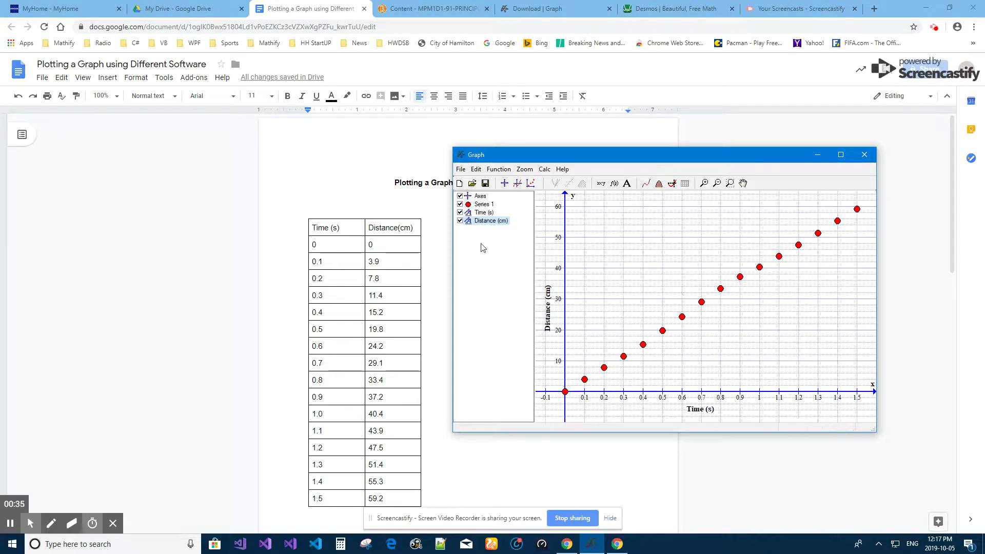
click(487, 207)
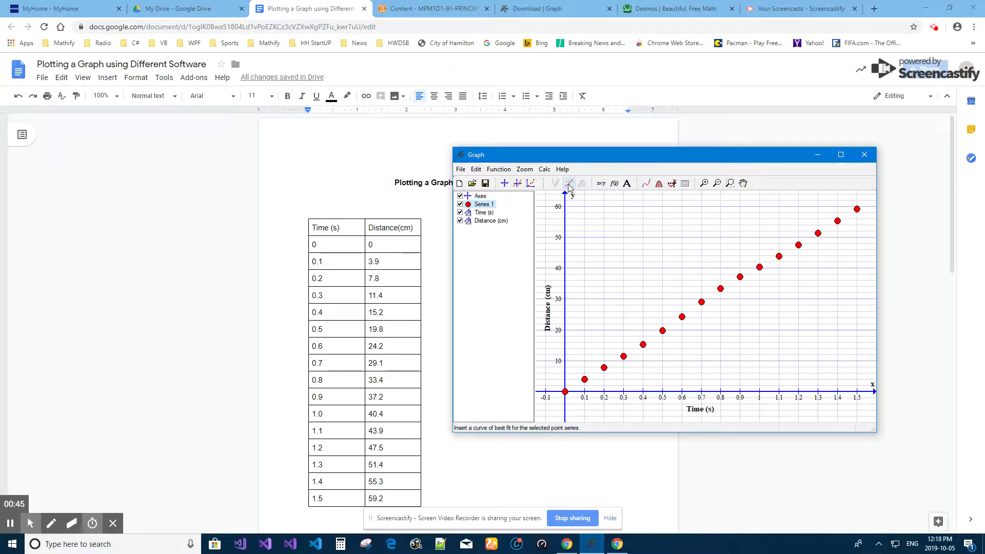
click(485, 213)
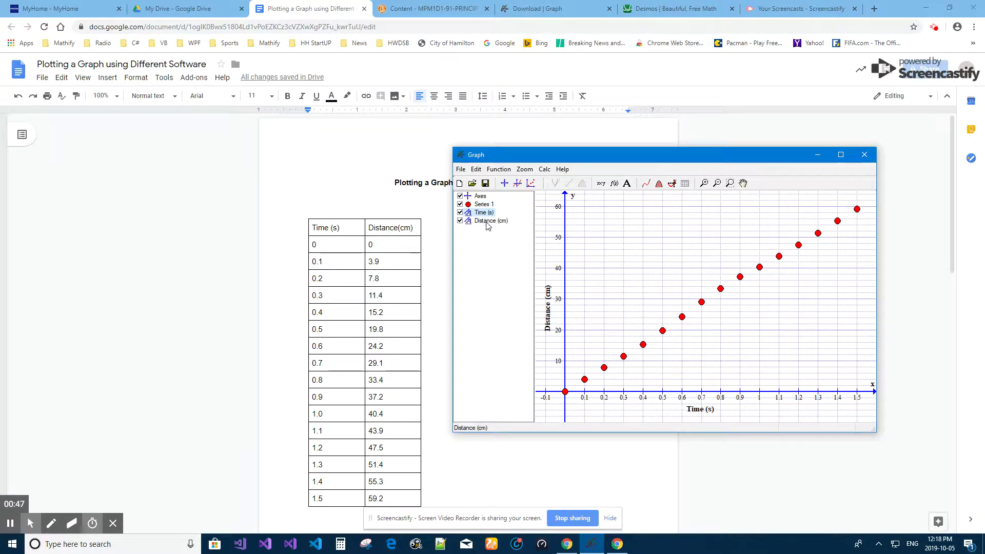
click(487, 225)
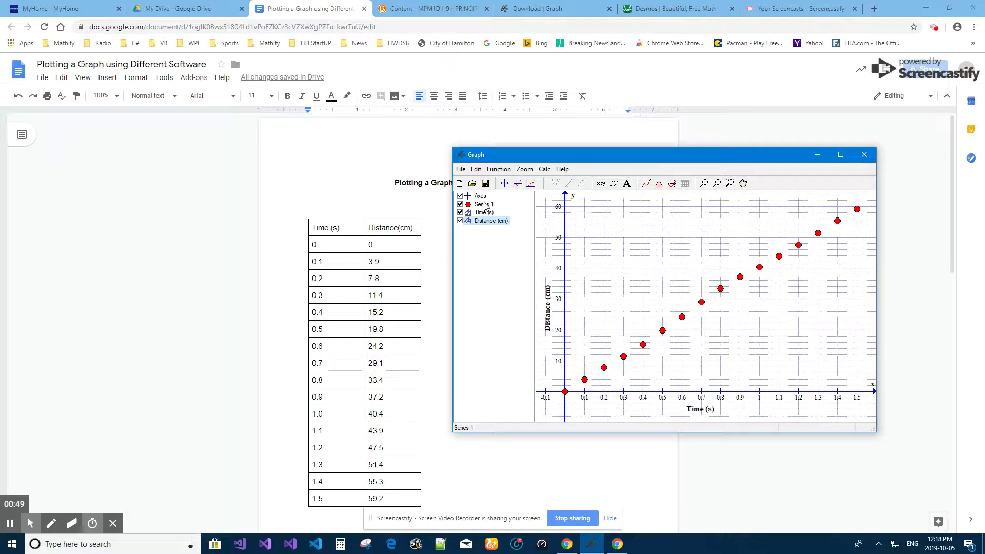
click(485, 205)
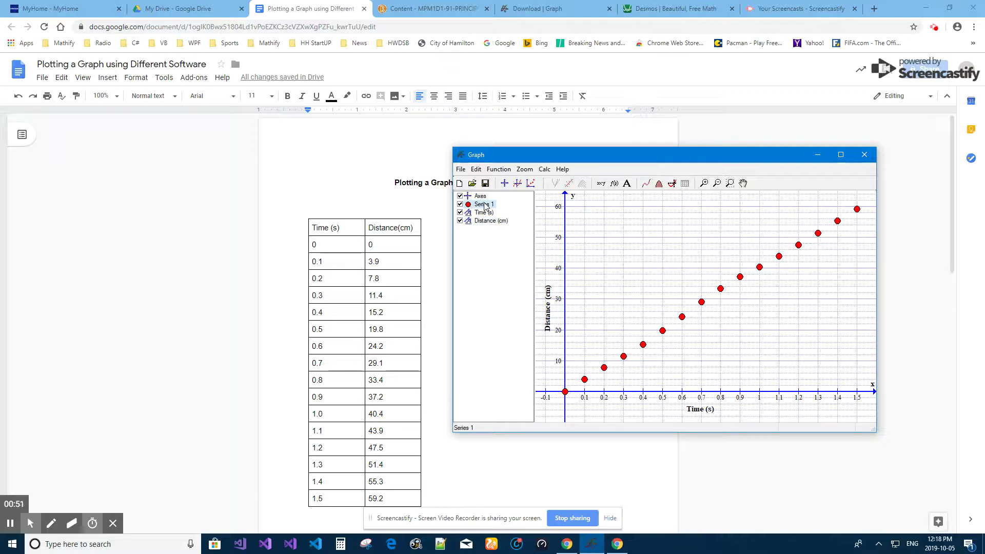
click(569, 184)
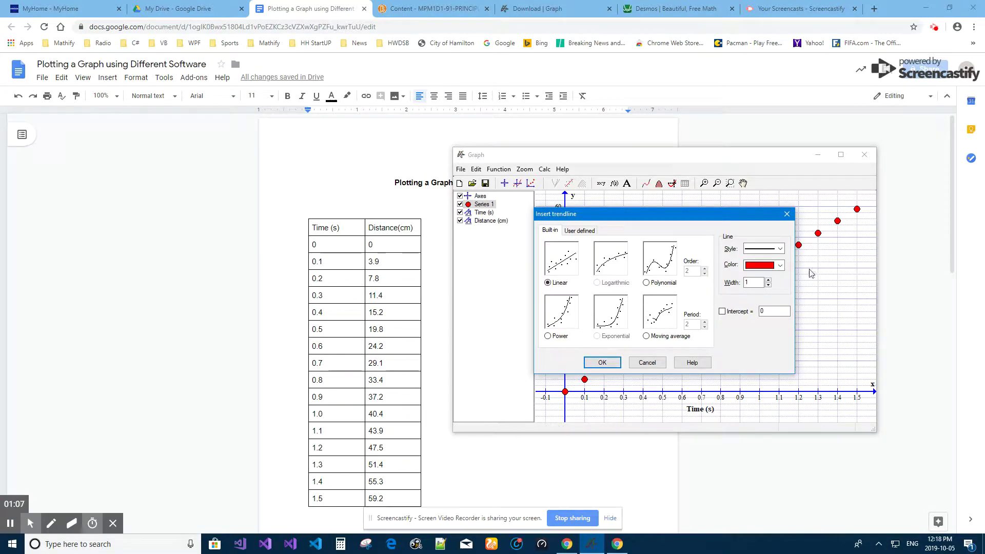
click(780, 265)
click(780, 265)
click(608, 363)
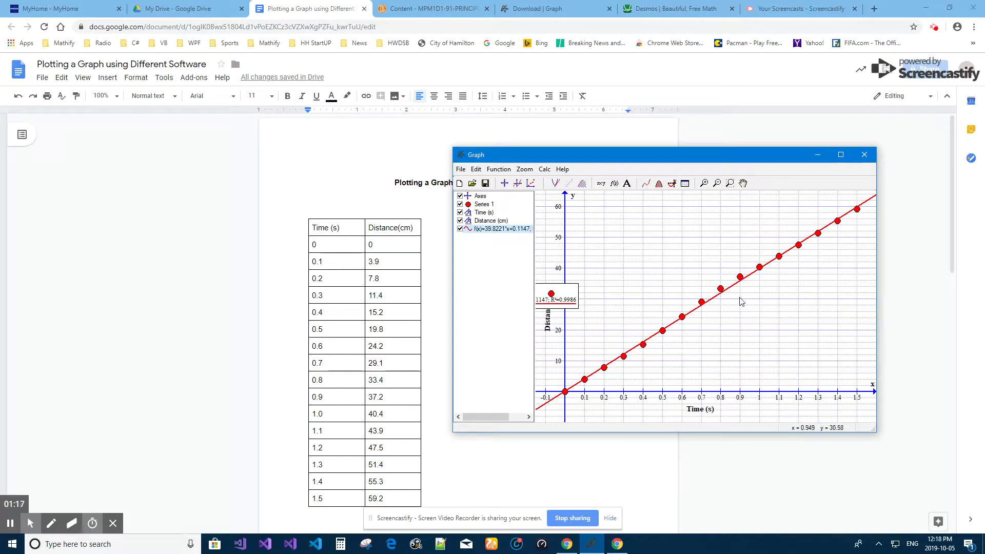
Move the legend out of the plot area and widen the function list to fit the whole trendline equation.
drag(568, 299, 516, 286)
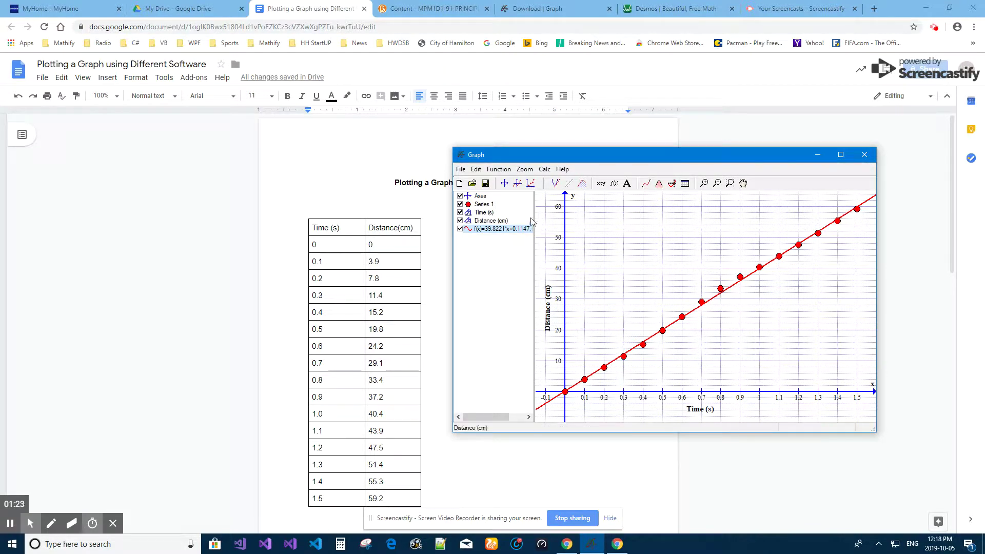
drag(534, 215, 538, 214)
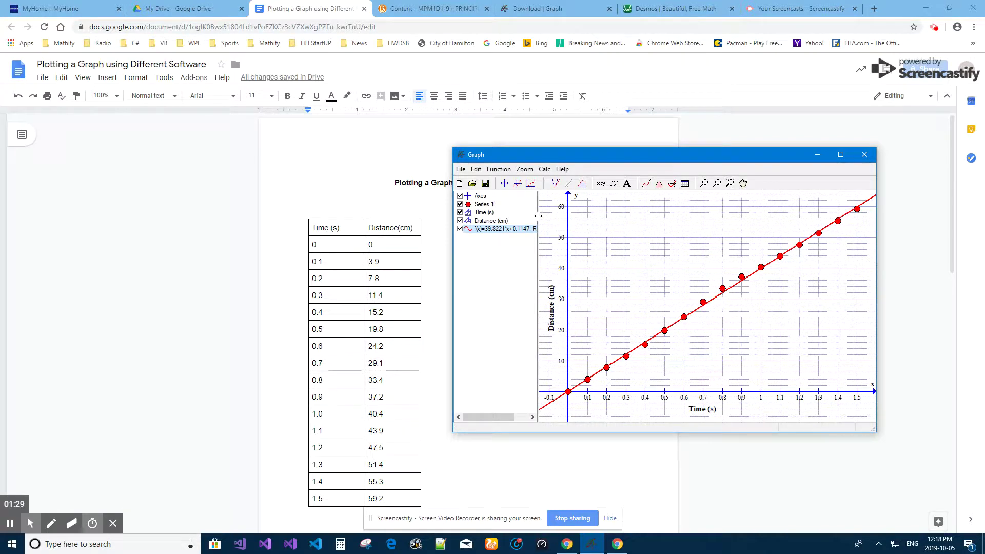
drag(538, 215, 561, 221)
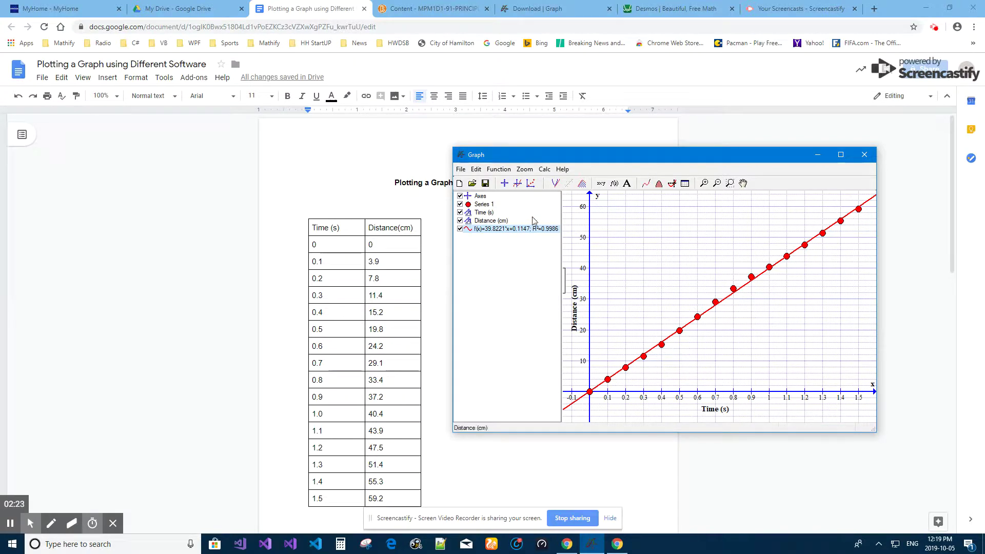
Copy the plot with its trendline as an image and paste it on the second page of the Google Docs document.
click(476, 169)
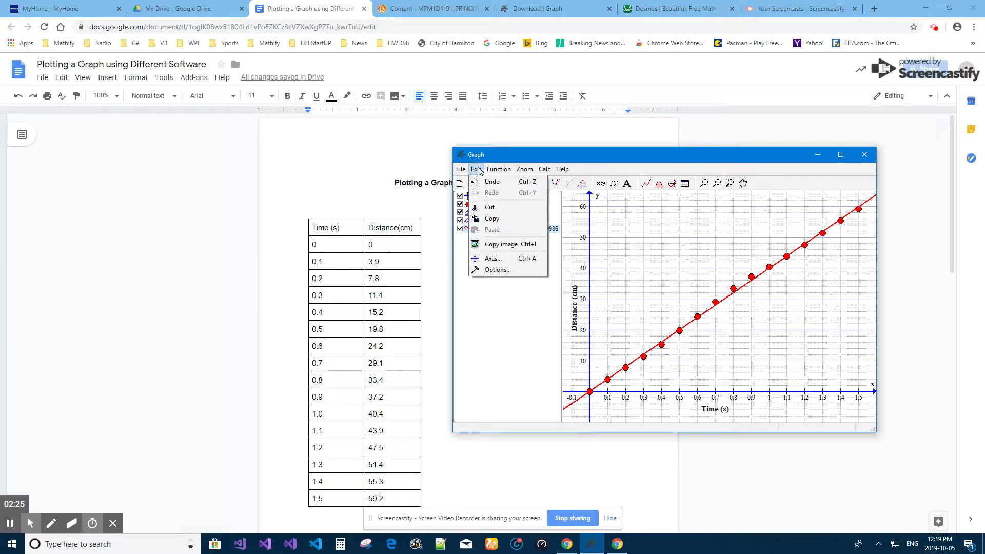
click(500, 246)
click(438, 359)
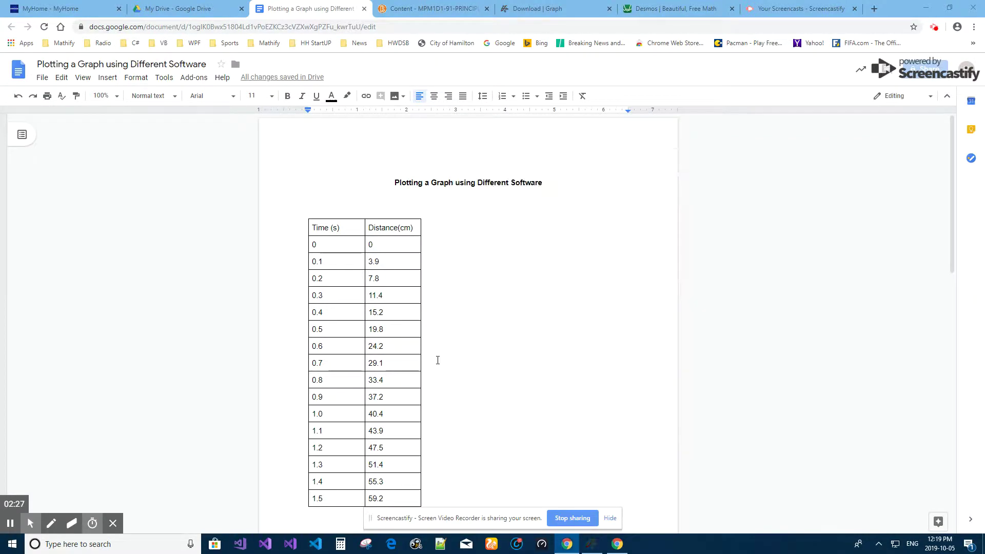
scroll(453, 349, down, 10)
scroll(459, 345, up, 6)
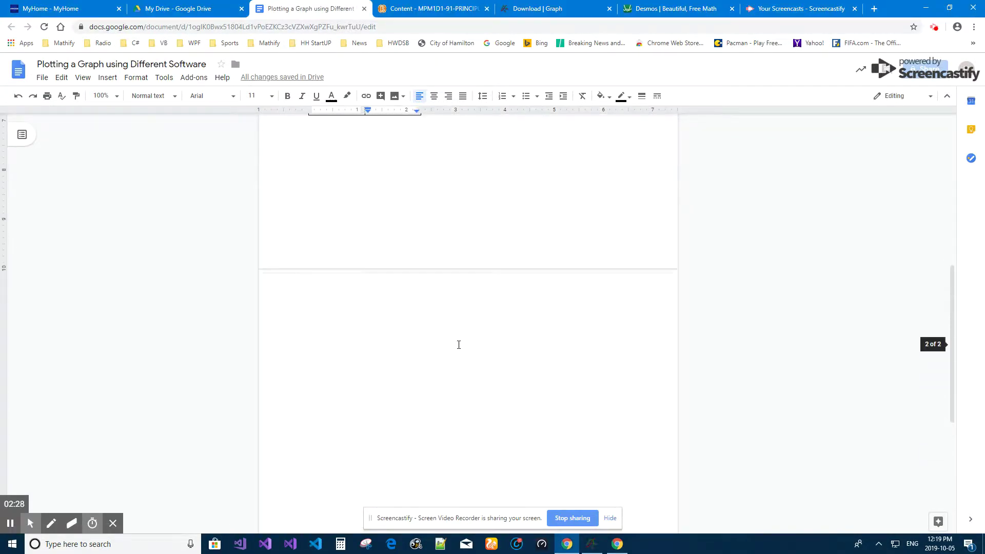
click(365, 365)
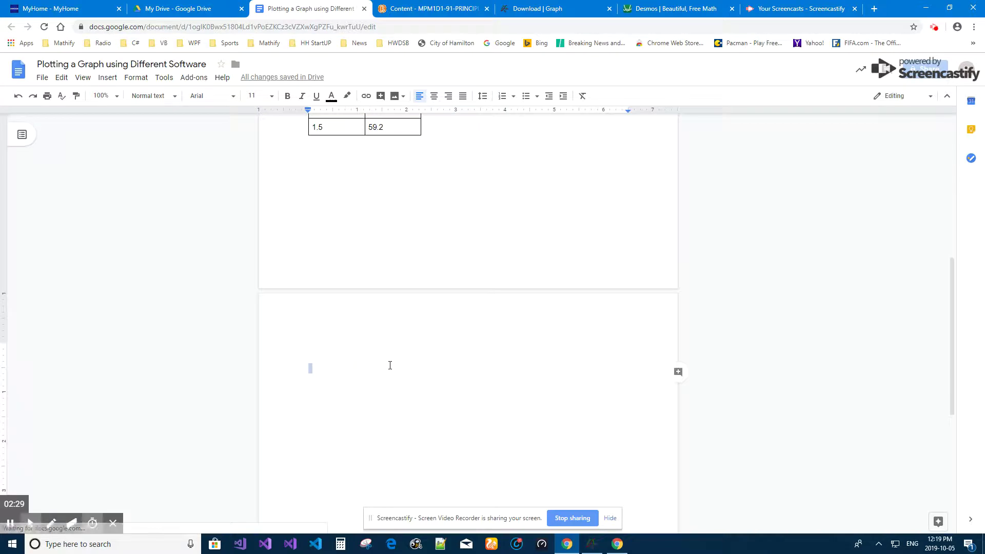
click(61, 78)
click(85, 171)
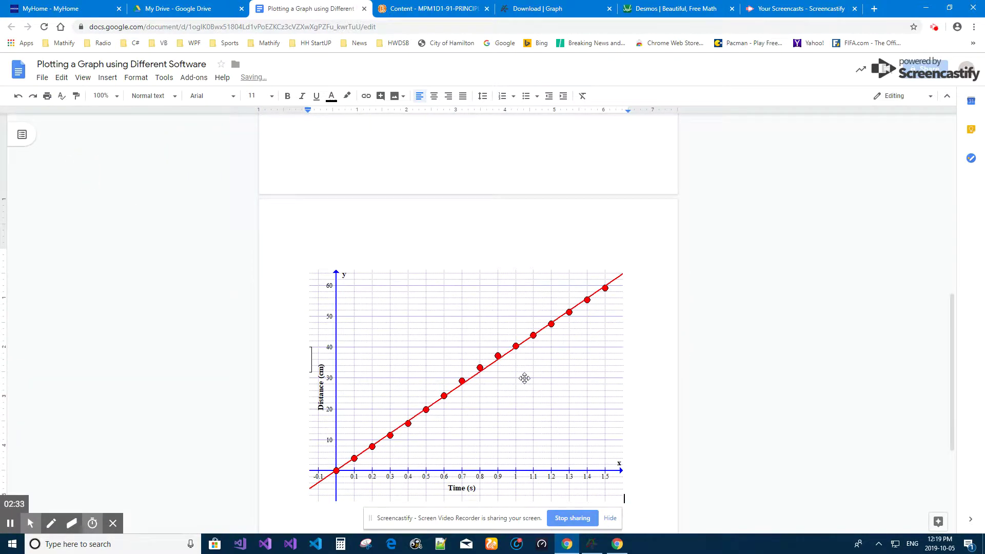
Set the pasted graph image on the second page to Wrap text.
scroll(534, 367, down, 2)
click(454, 336)
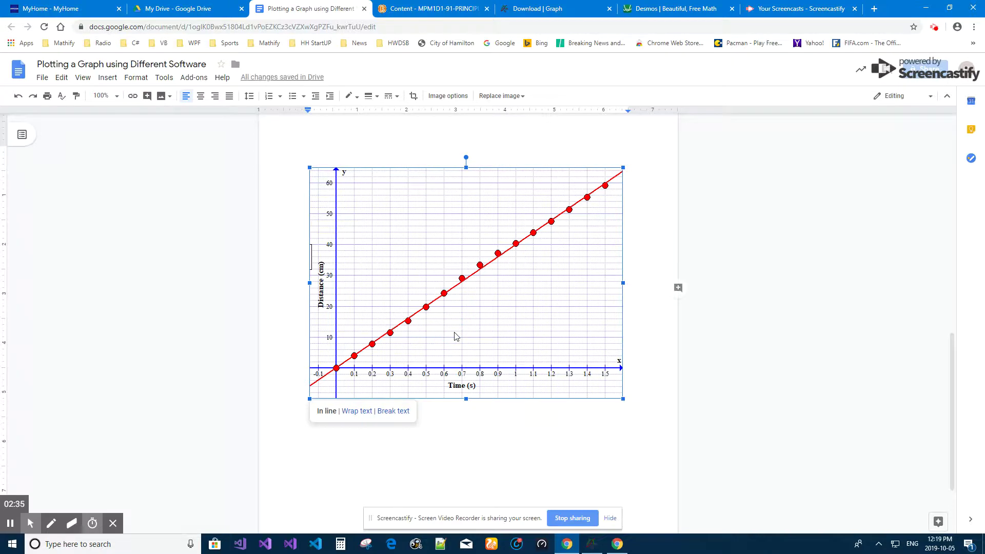
scroll(435, 224, up, 10)
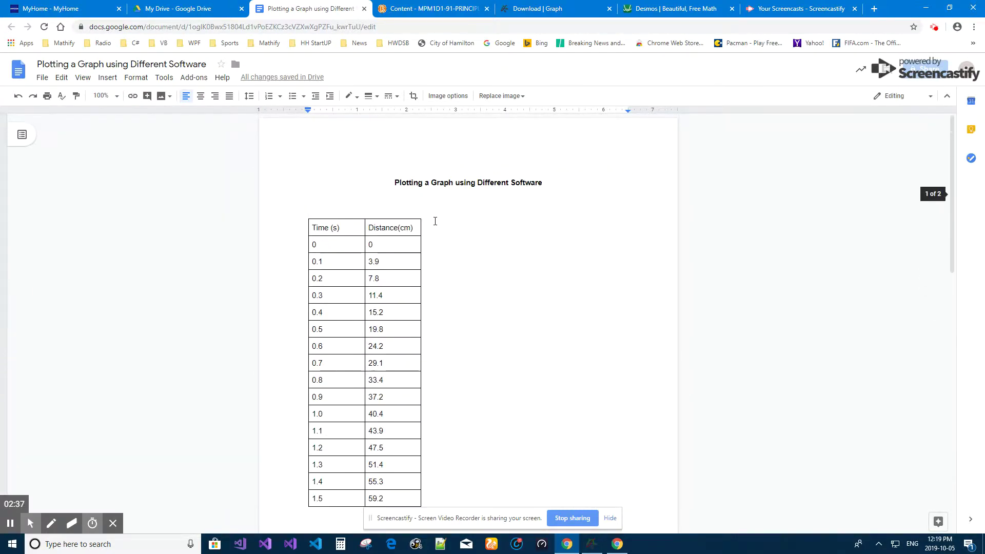
scroll(435, 224, down, 10)
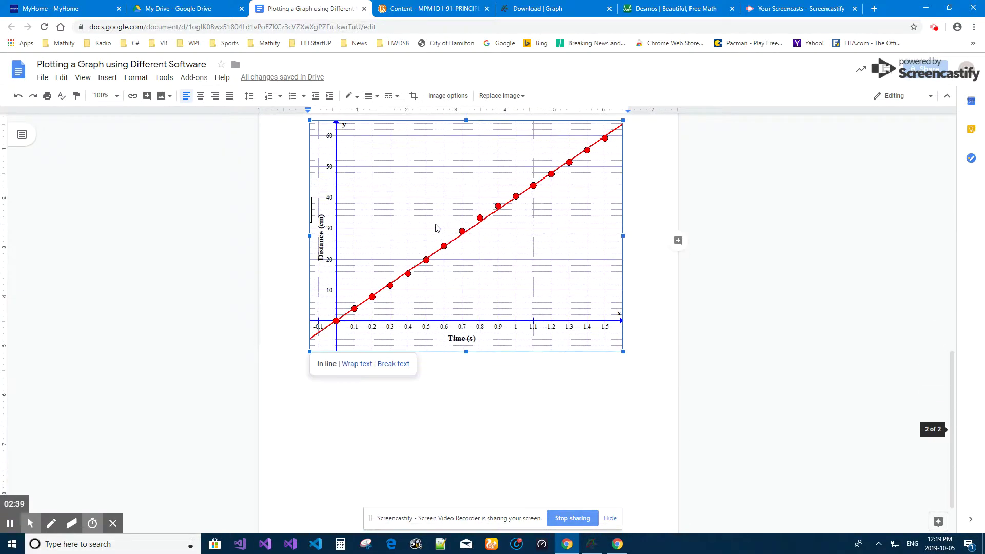
scroll(430, 325, up, 4)
click(444, 286)
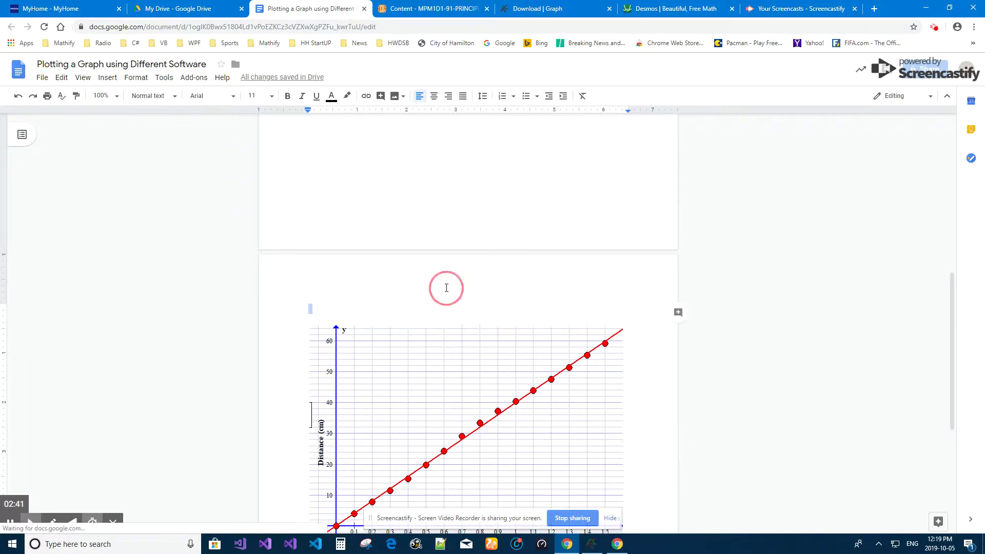
scroll(433, 373, down, 4)
click(448, 306)
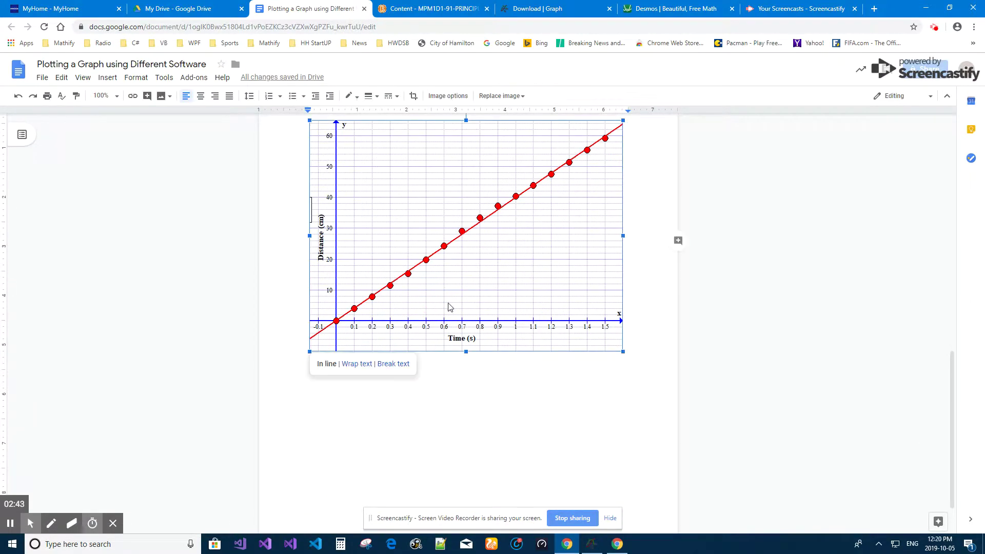
click(358, 365)
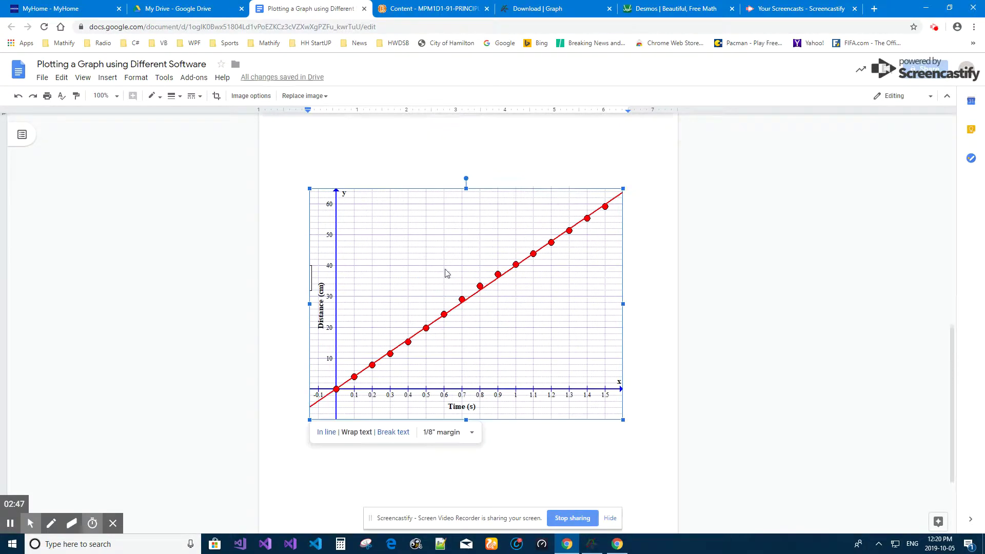
Shift the wrapped graph image slightly on the second page and deselect it.
scroll(446, 277, up, 5)
scroll(449, 445, down, 3)
drag(451, 417, 473, 430)
click(470, 414)
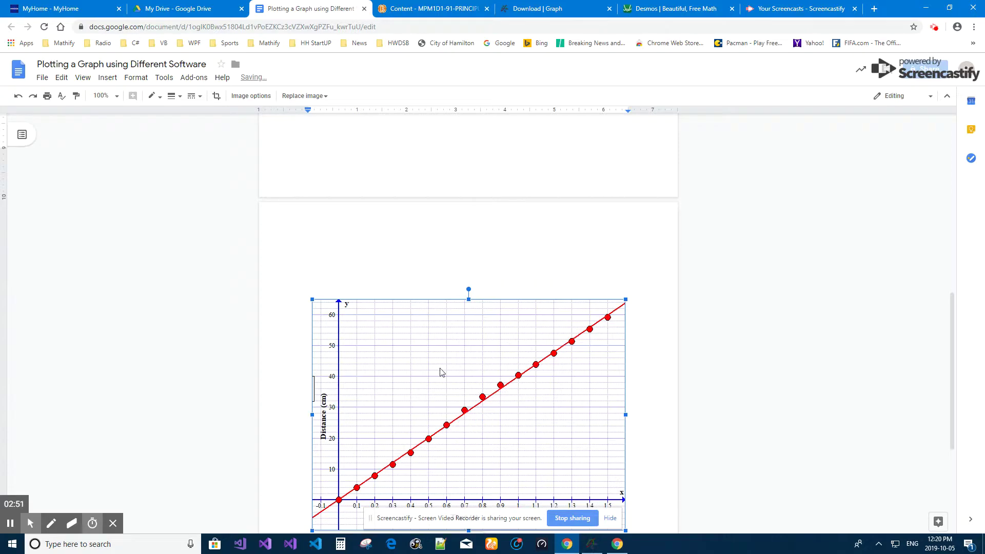
scroll(425, 293, down, 2)
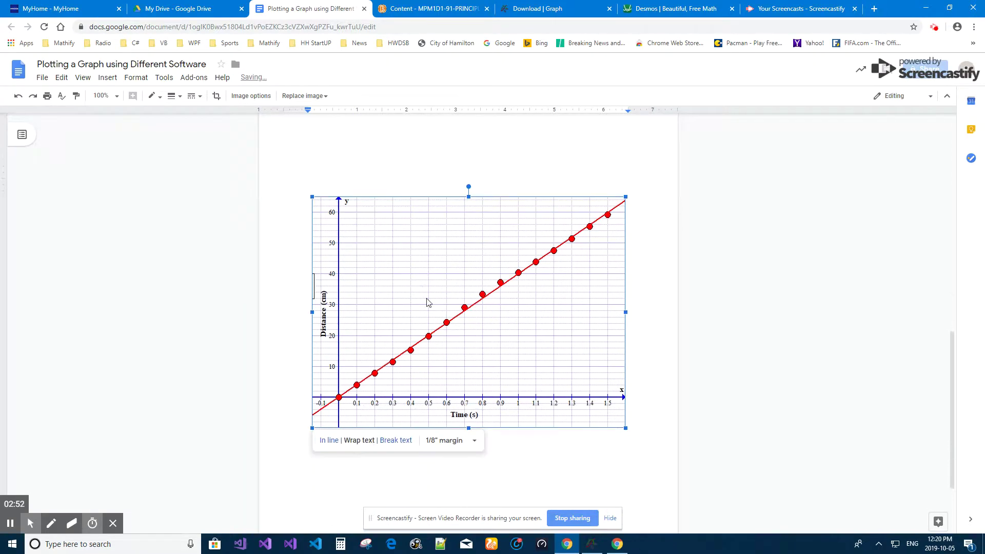
click(434, 178)
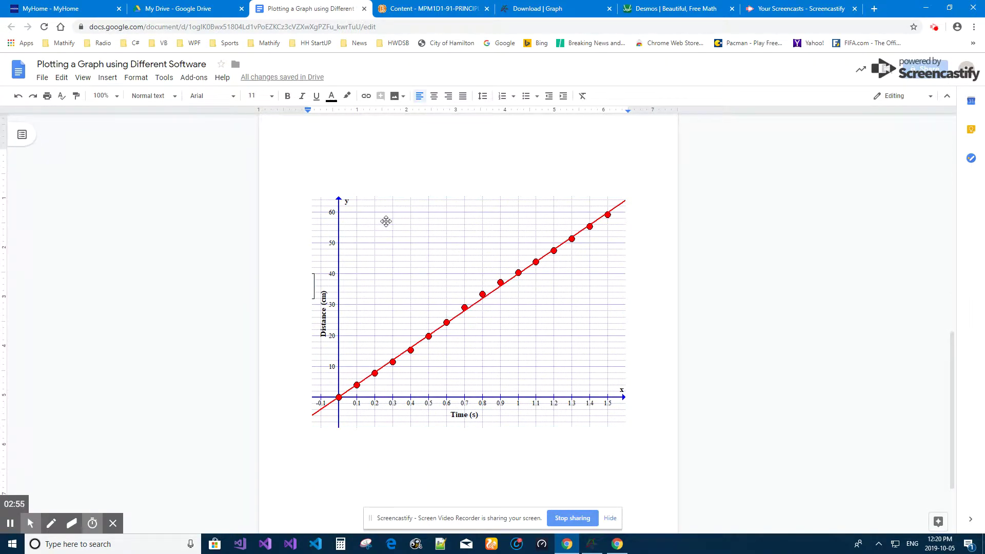
click(438, 338)
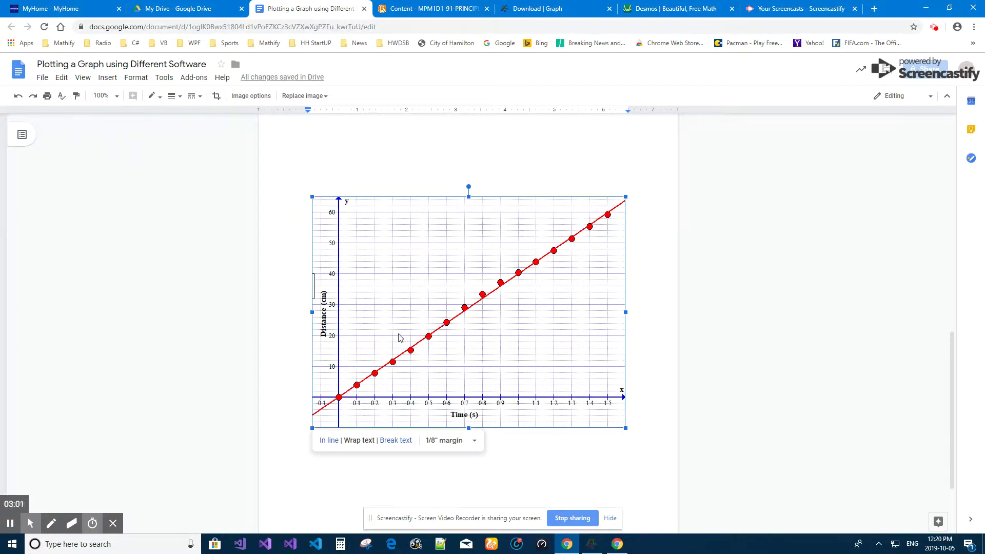
click(505, 488)
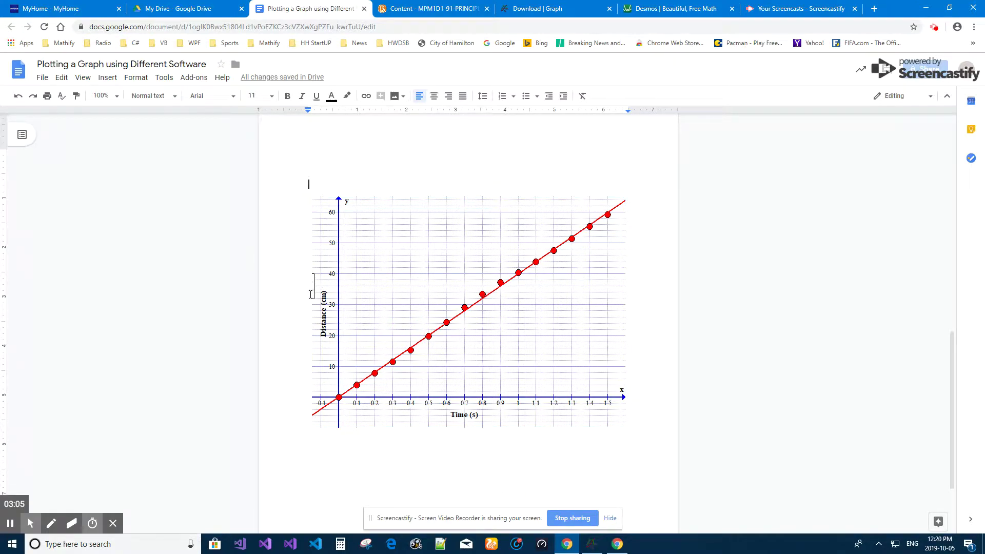
Copy the plot image from Graph again and delete the graph image on the document's second page.
click(592, 542)
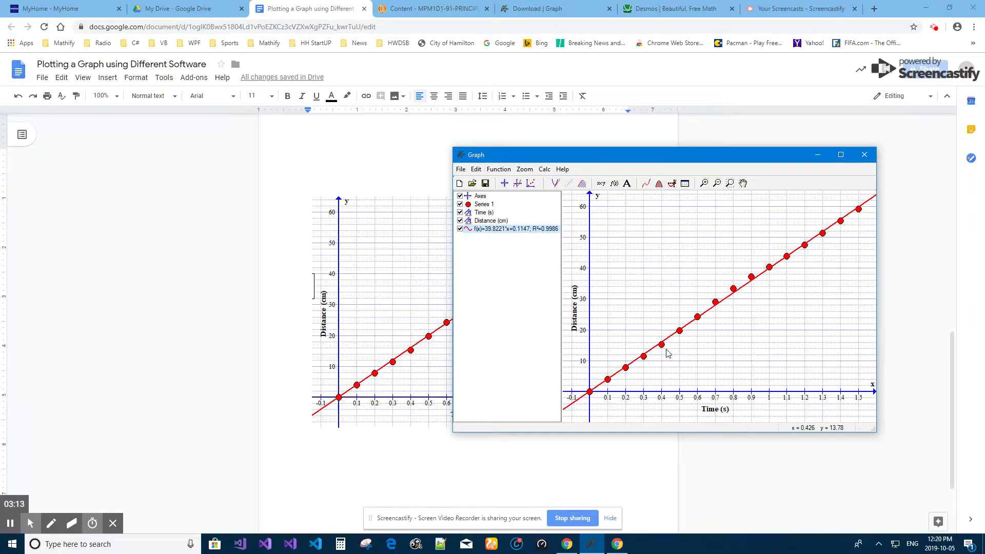
click(476, 169)
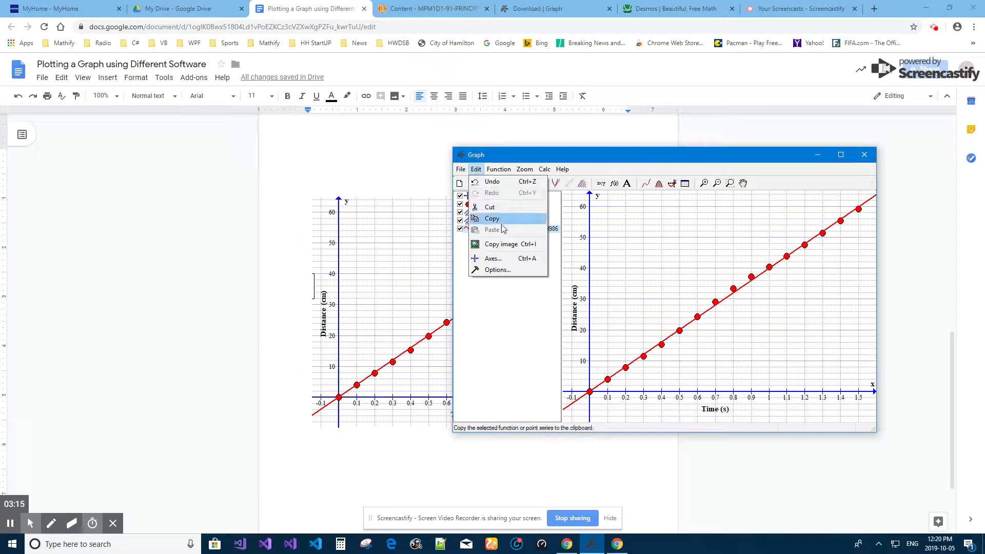
click(501, 244)
click(331, 155)
click(460, 319)
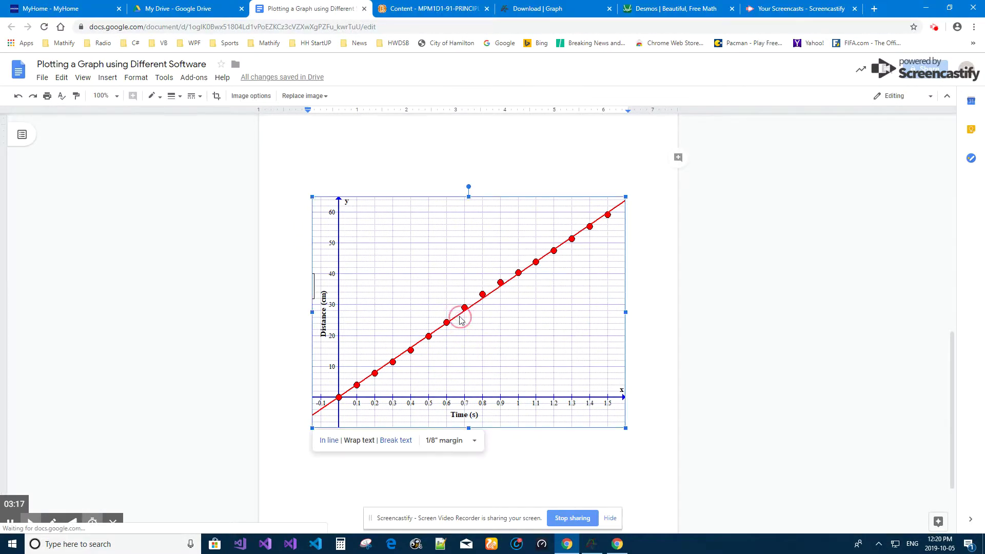
key(Delete)
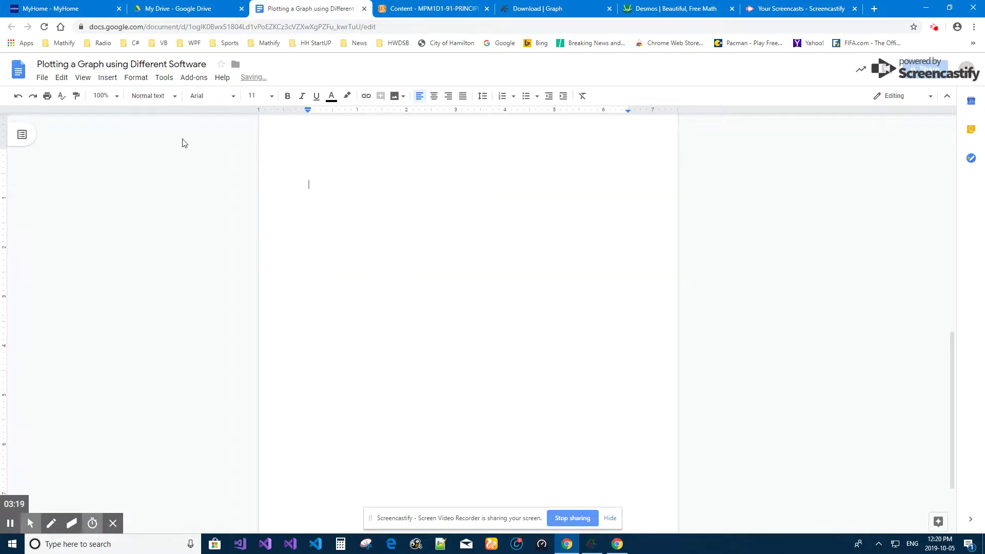
Paste the copied graph image on the second page, set it to Wrap text and shift it slightly.
click(62, 77)
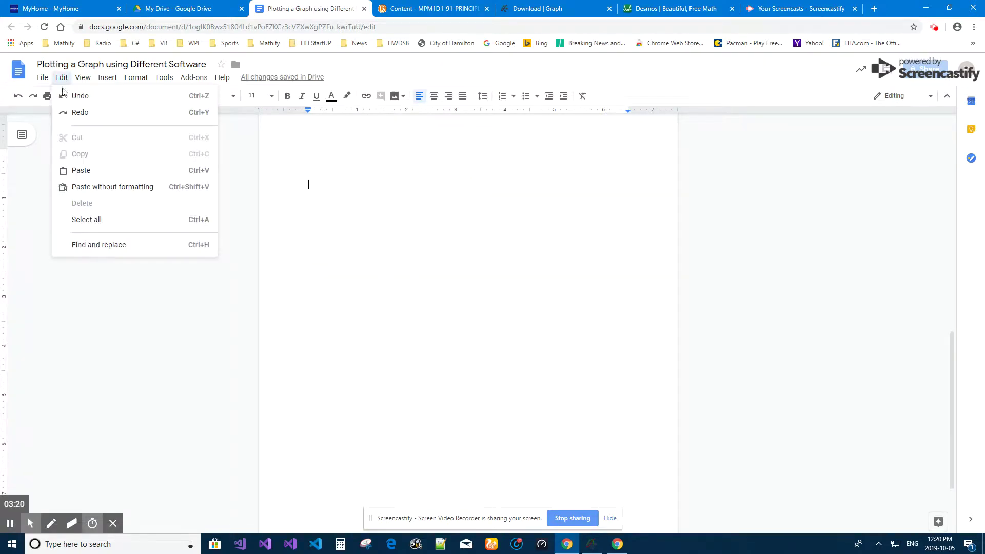
click(84, 171)
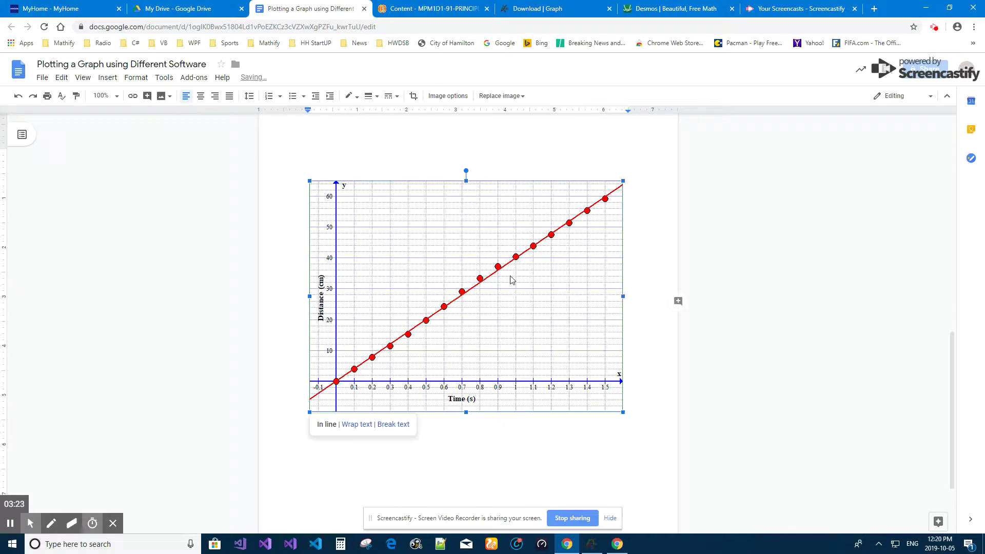
click(357, 424)
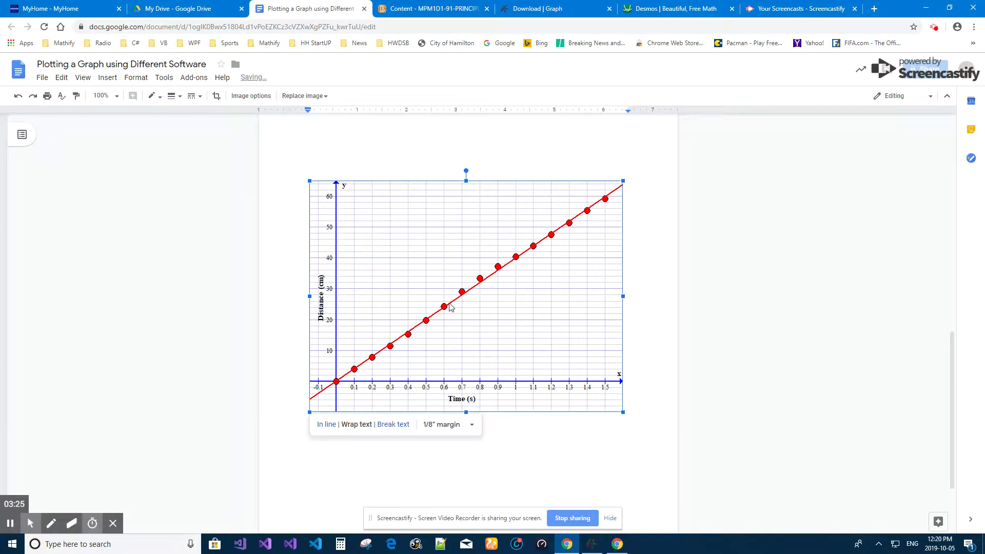
mouse_move(471, 326)
mouse_down()
mouse_move(487, 273)
mouse_move(456, 321)
mouse_move(463, 329)
mouse_move(503, 318)
mouse_move(484, 323)
mouse_up()
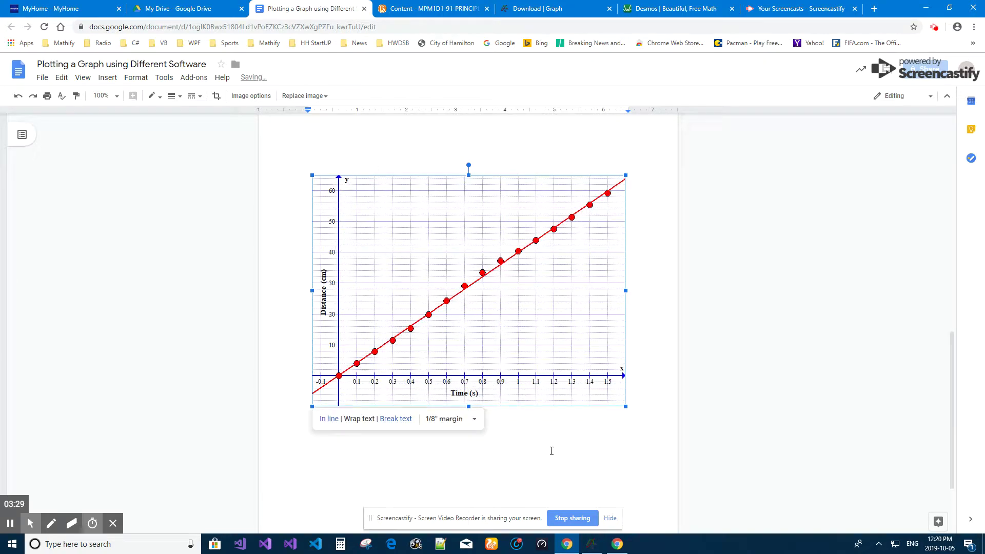
click(550, 439)
scroll(563, 319, up, 1)
scroll(563, 320, down, 6)
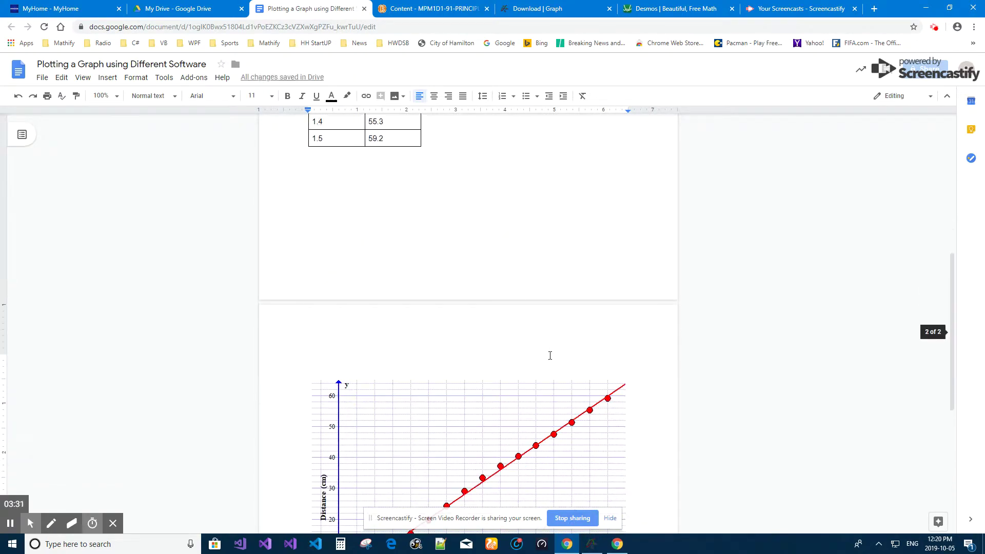
scroll(525, 326, up, 4)
scroll(514, 358, down, 2)
scroll(556, 410, down, 2)
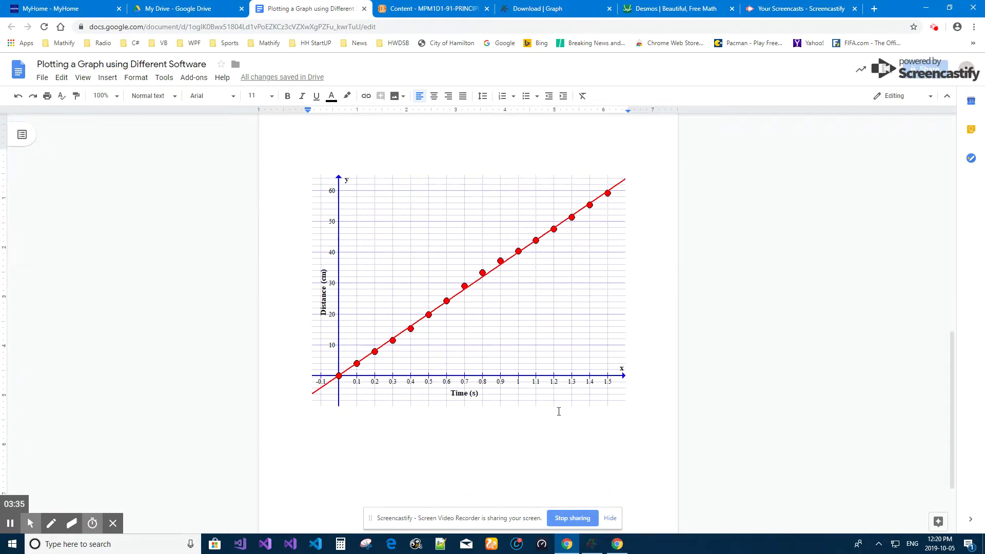
scroll(562, 408, up, 2)
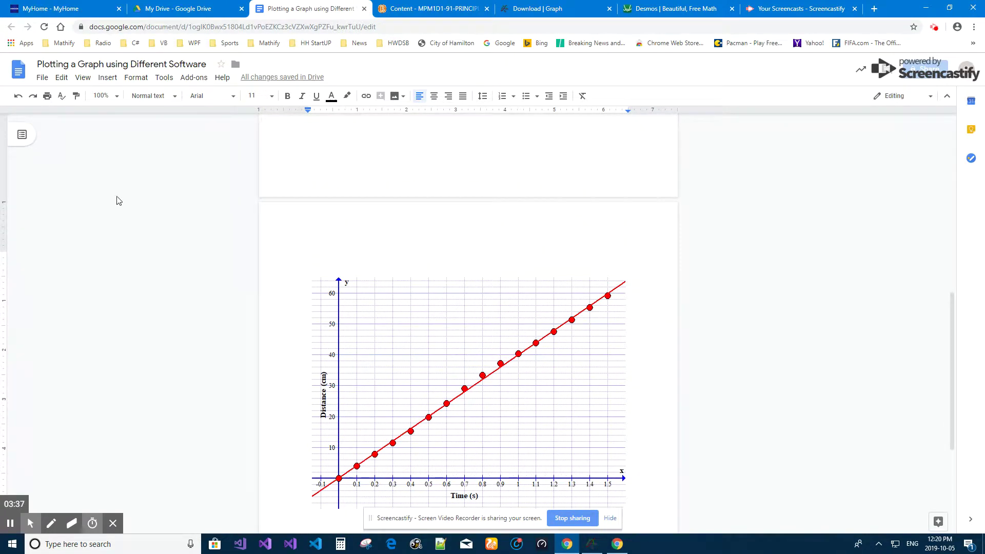
Insert a new drawing containing a text box with the title "Distance vs Time".
click(113, 77)
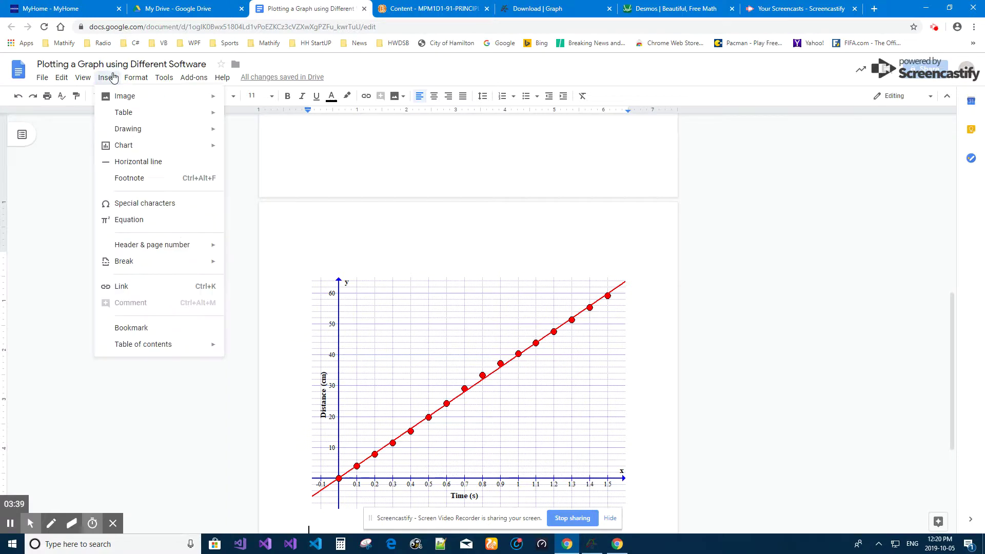
mouse_move(128, 135)
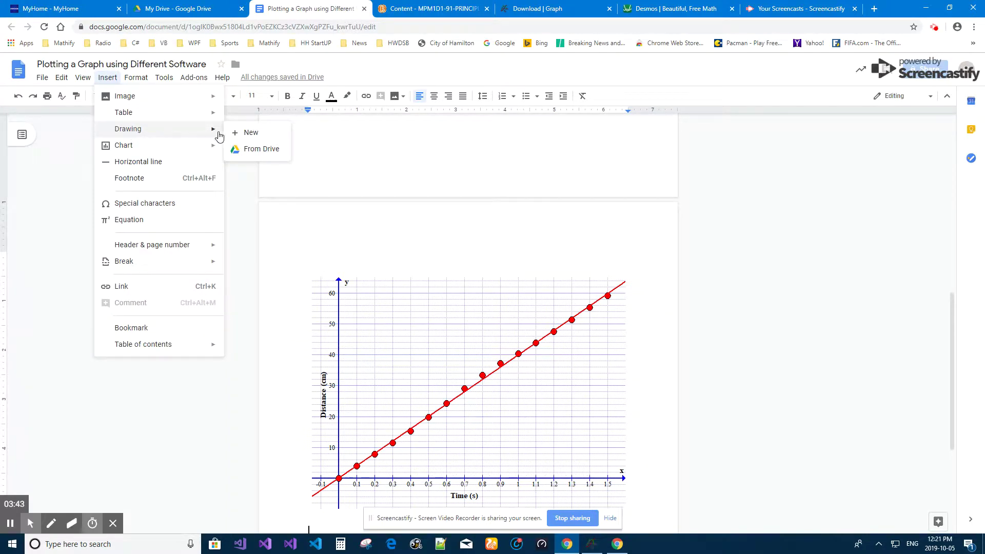
click(239, 132)
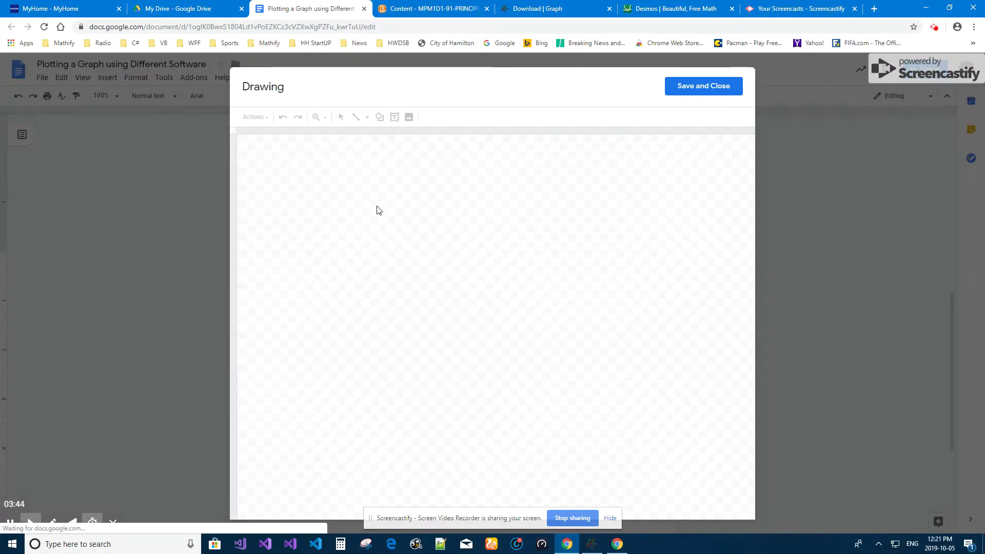
click(393, 118)
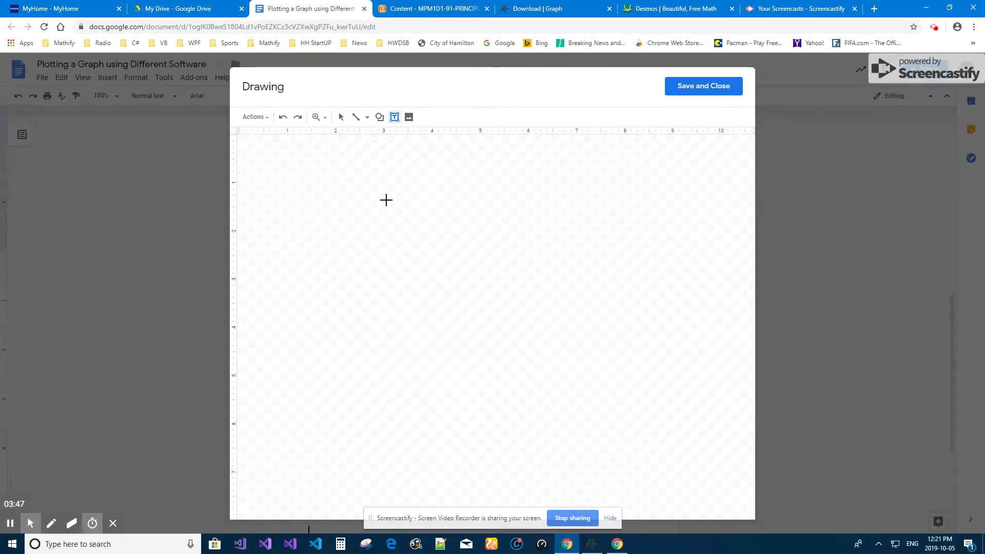
click(394, 118)
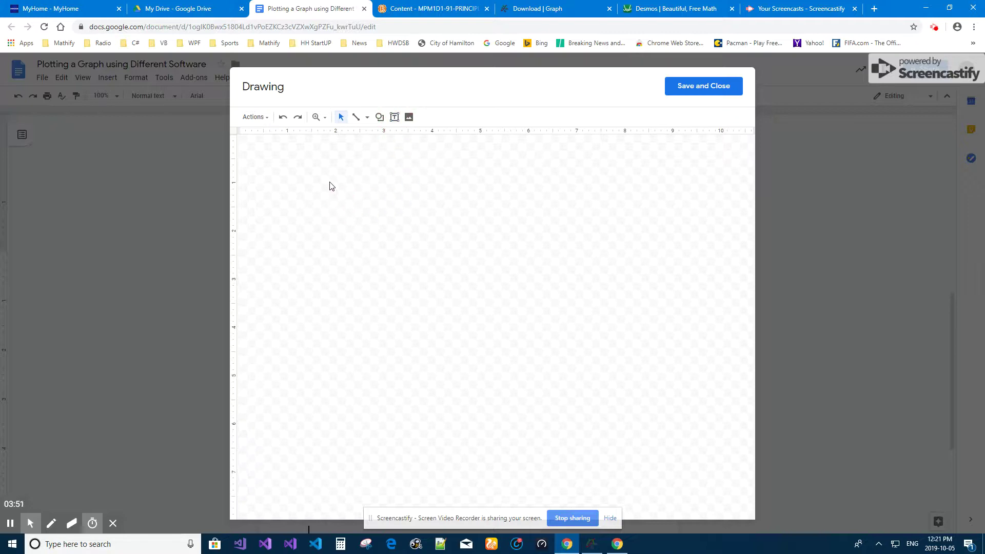
click(391, 119)
click(395, 119)
click(396, 117)
click(394, 165)
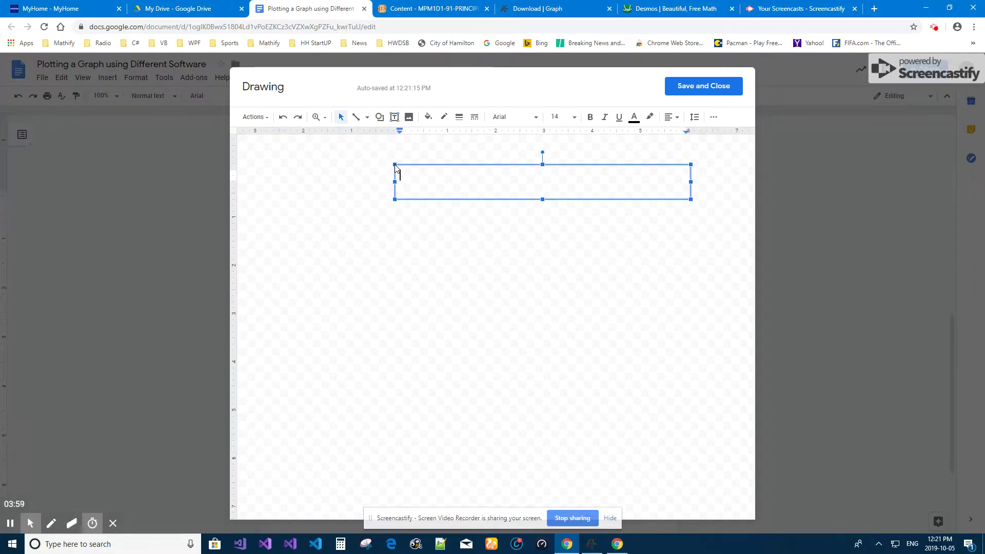
text(Distance vs Time)
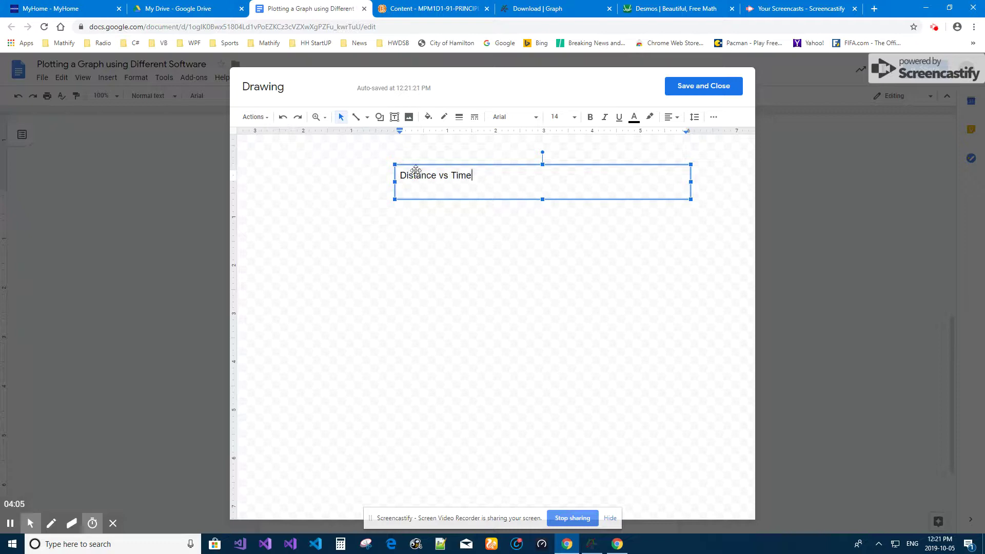
Bold the "Distance vs Time" title text and save the drawing into the document.
drag(473, 176, 392, 176)
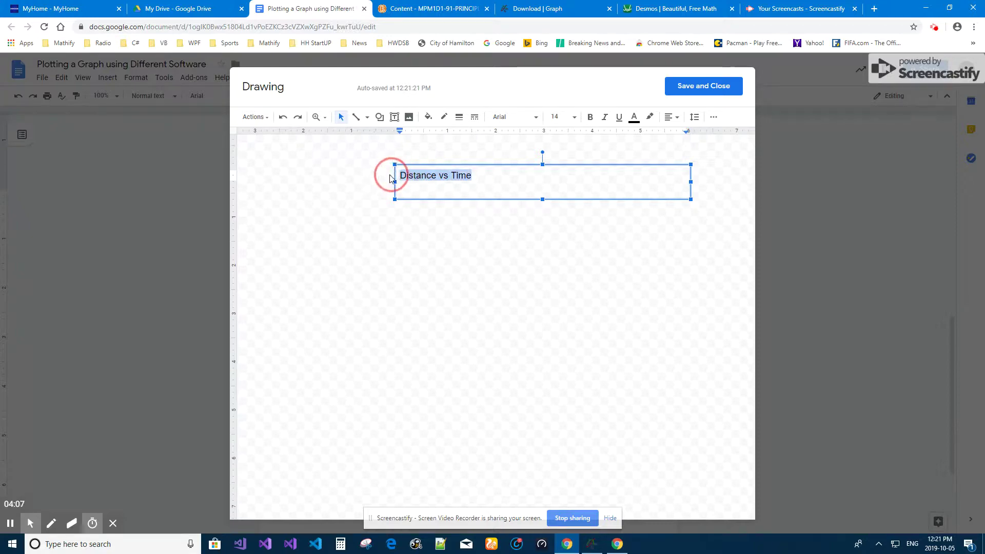
click(590, 117)
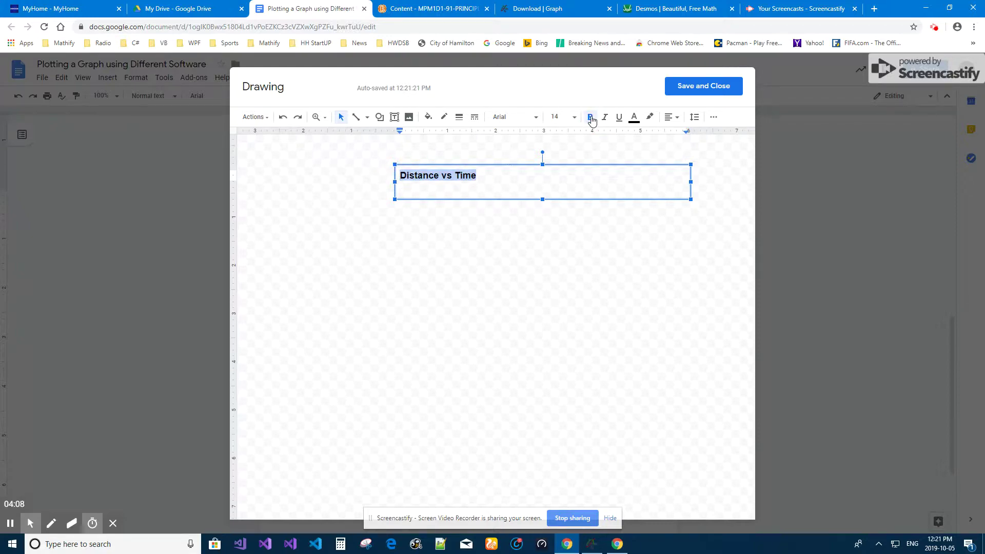
click(682, 87)
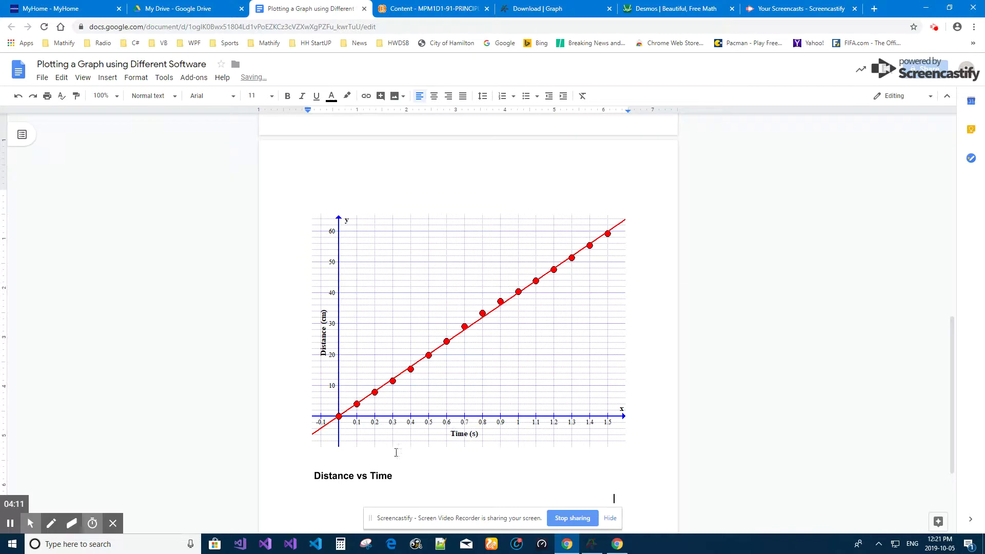
Set the "Distance vs Time" title drawing to Wrap text.
click(374, 482)
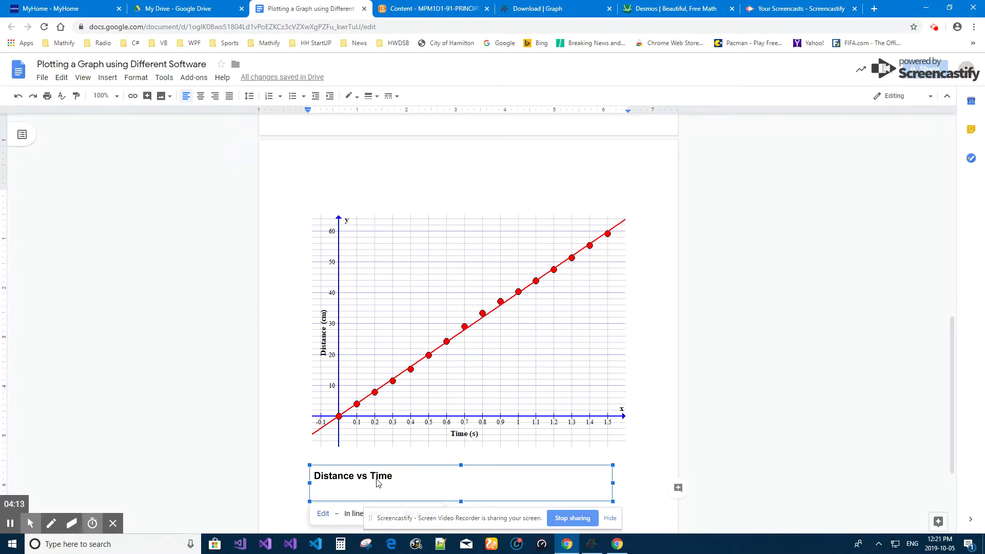
scroll(396, 435, down, 2)
click(391, 413)
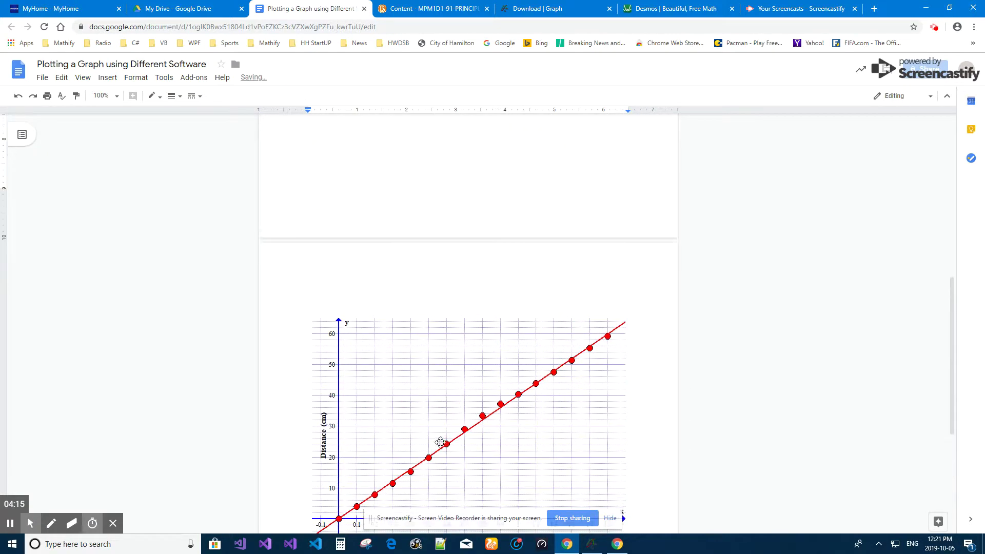
Move the title drawing above the graph and position the graph image directly beneath it on the second page.
mouse_move(384, 375)
mouse_down()
mouse_move(418, 193)
mouse_move(444, 214)
mouse_up()
mouse_move(437, 273)
mouse_down()
mouse_move(474, 169)
mouse_move(472, 269)
mouse_move(447, 405)
mouse_up()
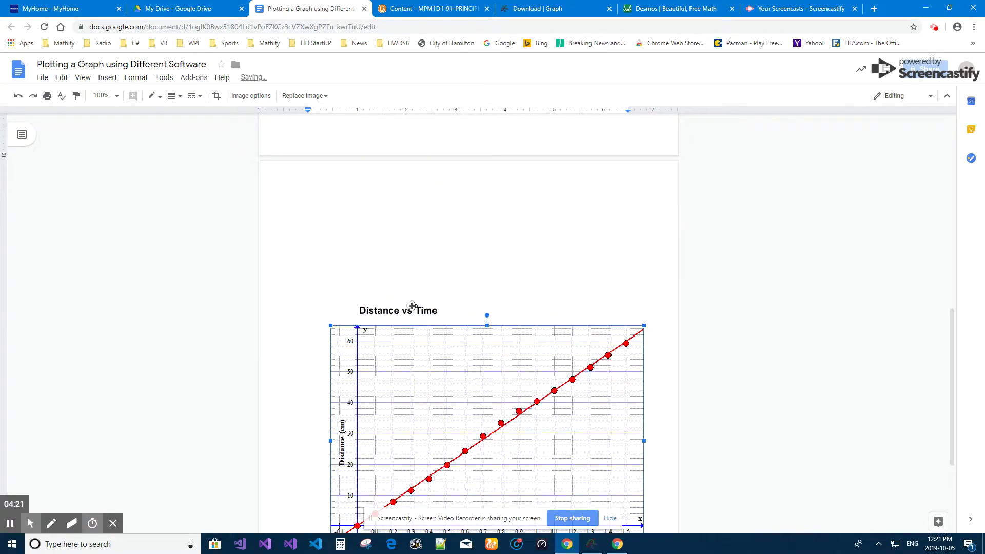
mouse_move(413, 305)
mouse_down()
mouse_move(461, 193)
mouse_move(459, 220)
mouse_up()
drag(453, 404, 433, 295)
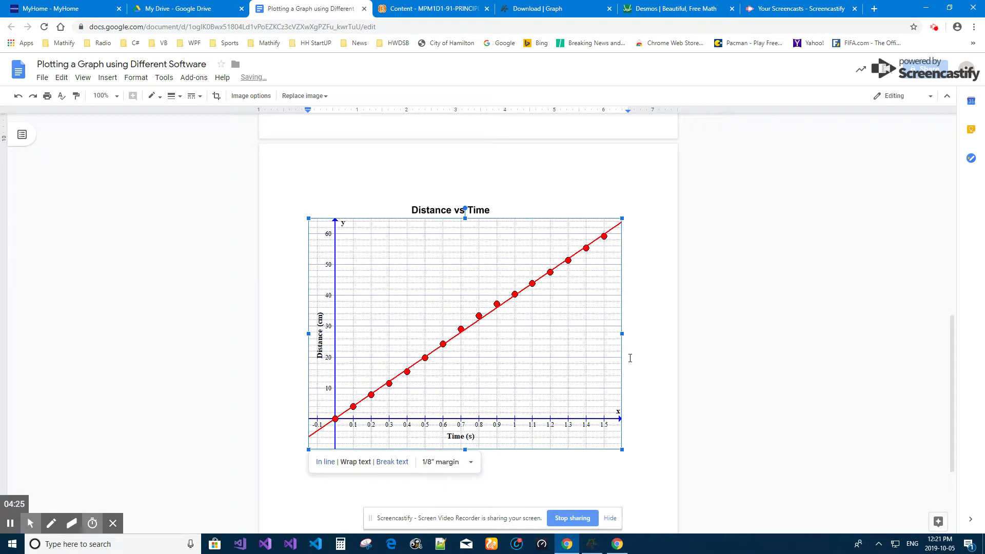
click(647, 358)
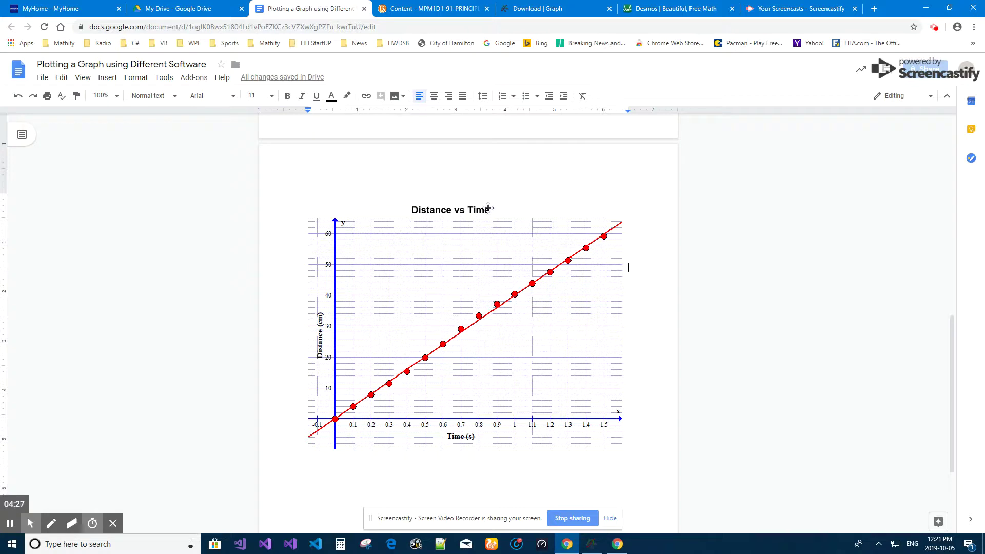
Underline the "Distance vs Time" title text in its drawing and save it back to the document.
double_click(489, 212)
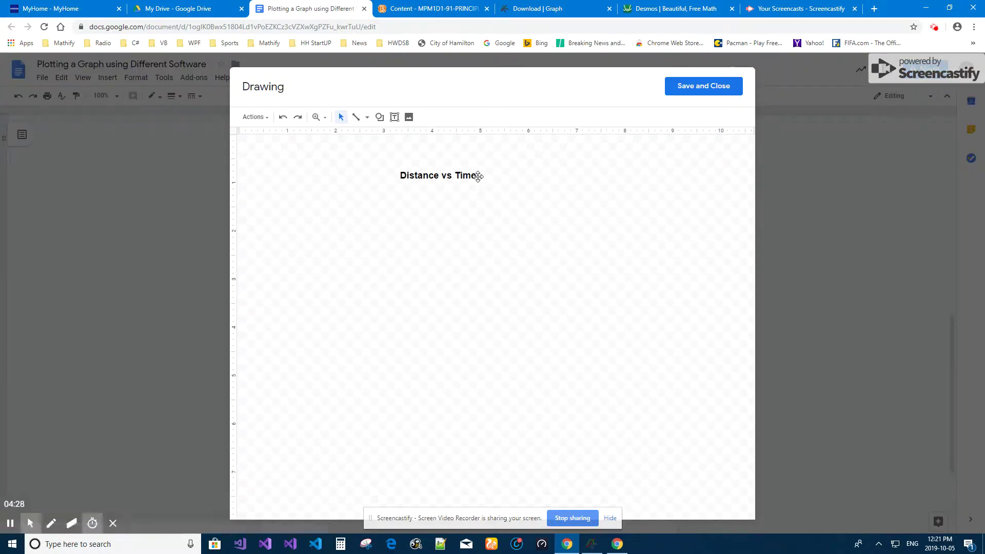
click(478, 179)
click(478, 178)
drag(479, 175, 398, 176)
click(633, 117)
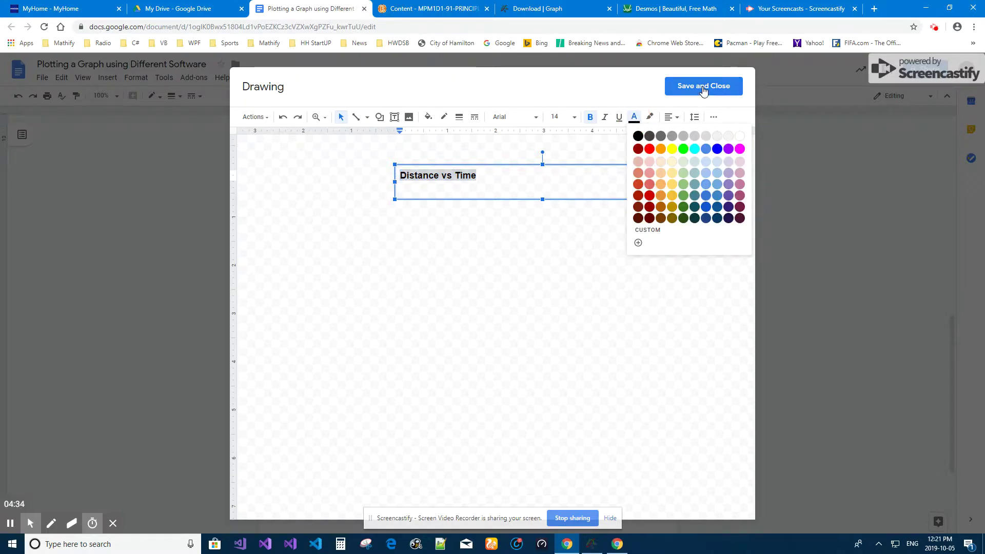
click(619, 117)
click(683, 95)
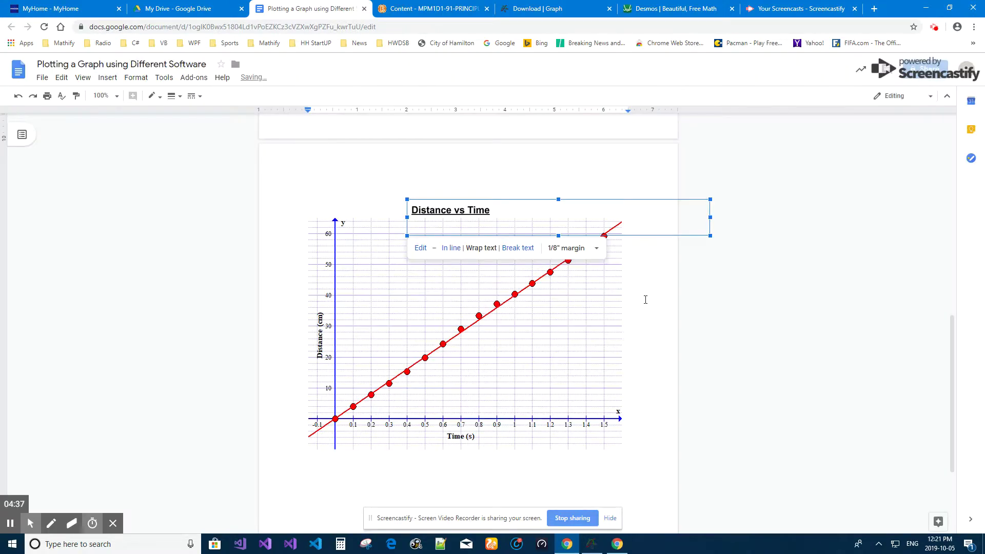
click(645, 446)
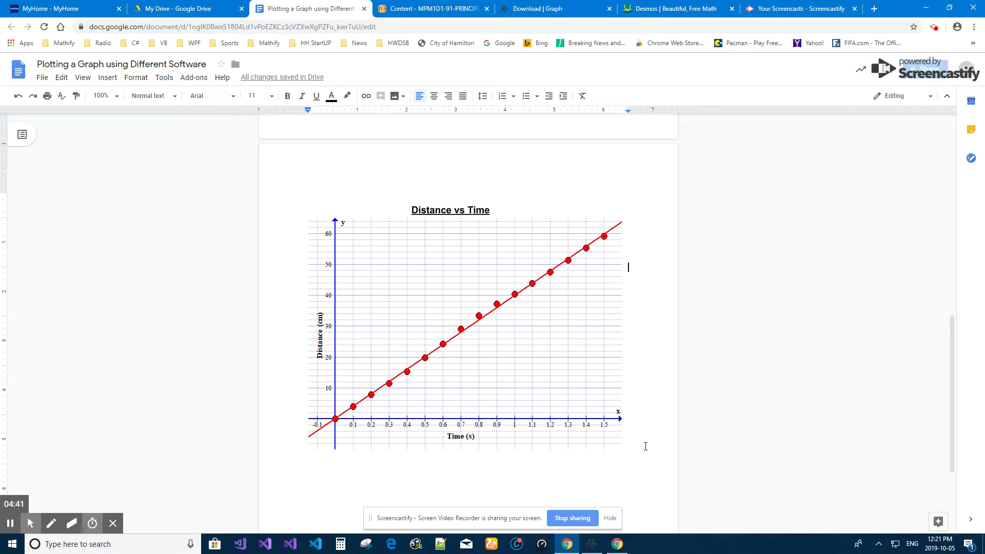
scroll(643, 443, up, 4)
scroll(642, 439, down, 4)
scroll(643, 438, down, 3)
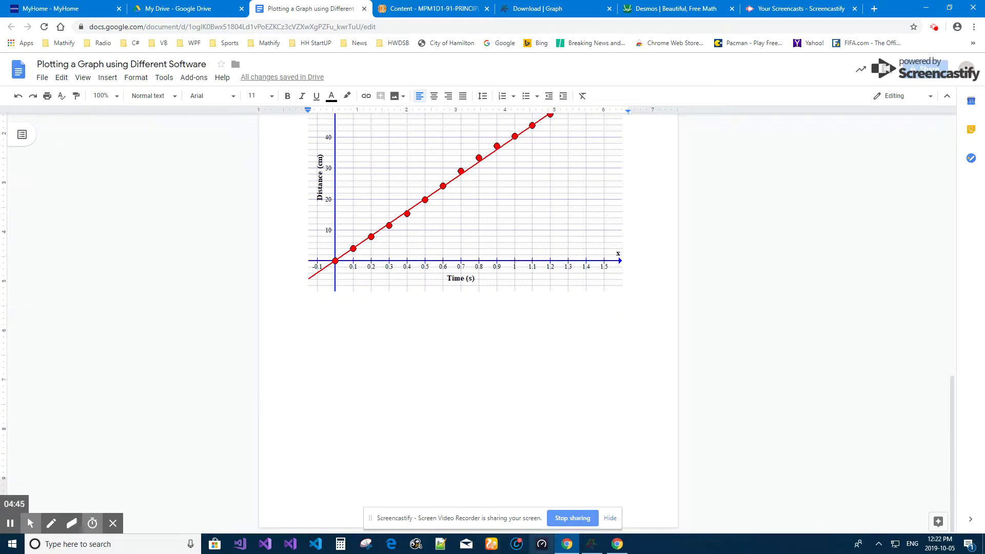
click(590, 544)
click(340, 334)
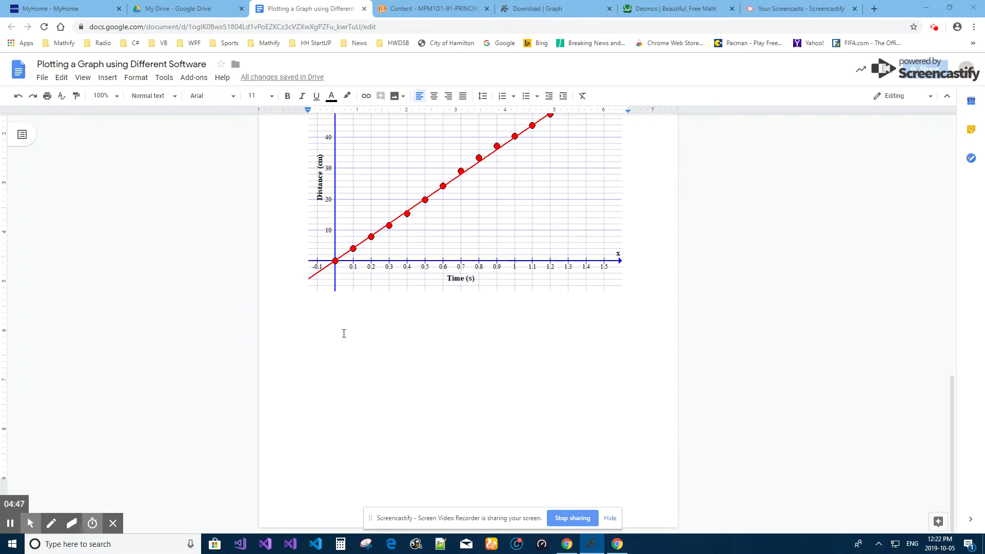
scroll(341, 334, up, 2)
click(360, 375)
scroll(448, 457, down, 3)
scroll(387, 378, up, 3)
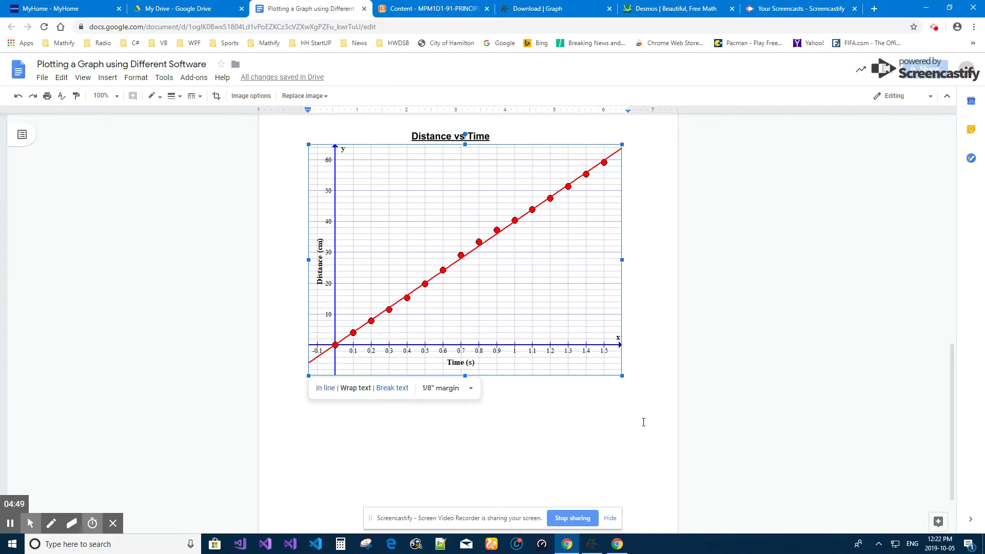
Add the text "Equation of the line" on a new line below the graph.
click(671, 373)
key(Return)
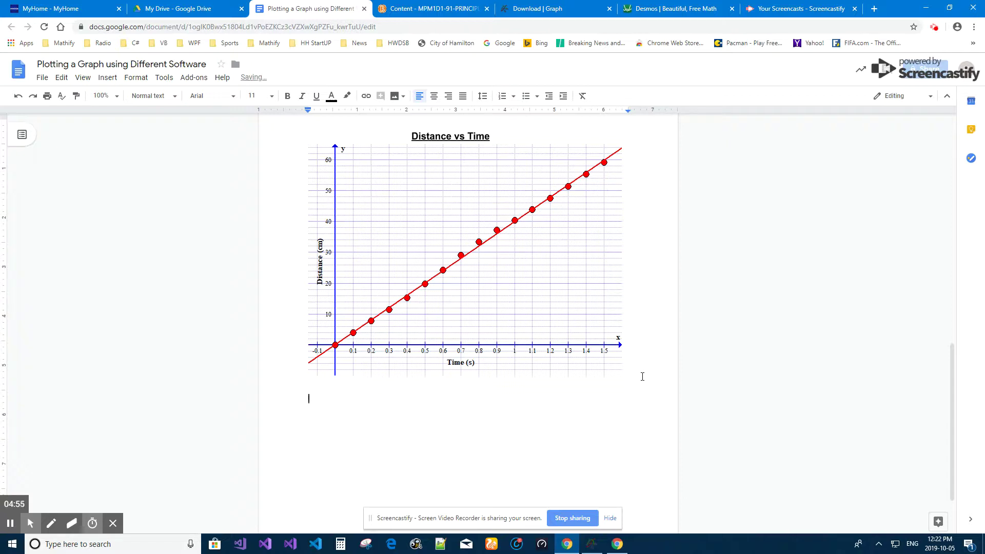
text(Equation of the line)
key(Return)
Consult the trendline equation in the Graph window moved beside the document, and continue the equation line in the document with "y =".
click(591, 544)
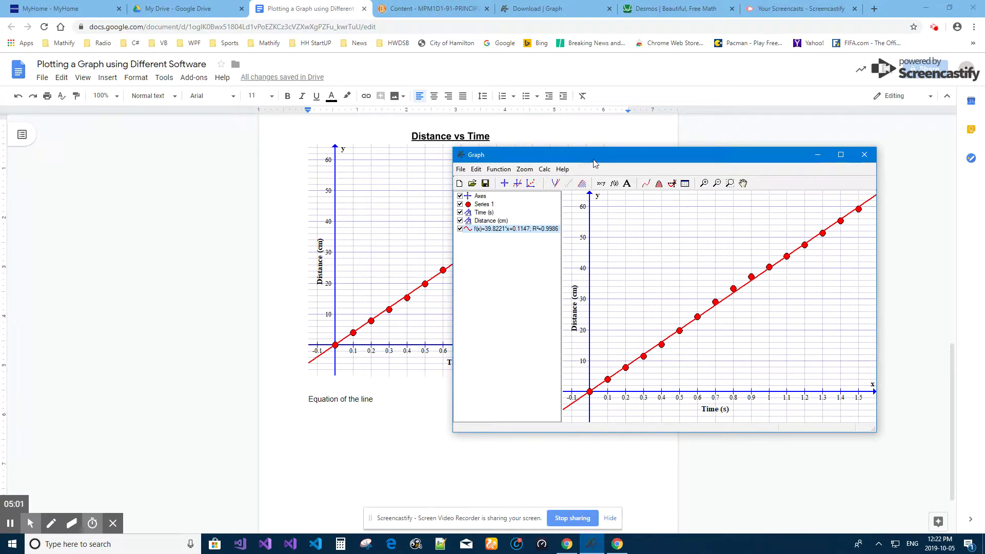
drag(594, 162, 652, 158)
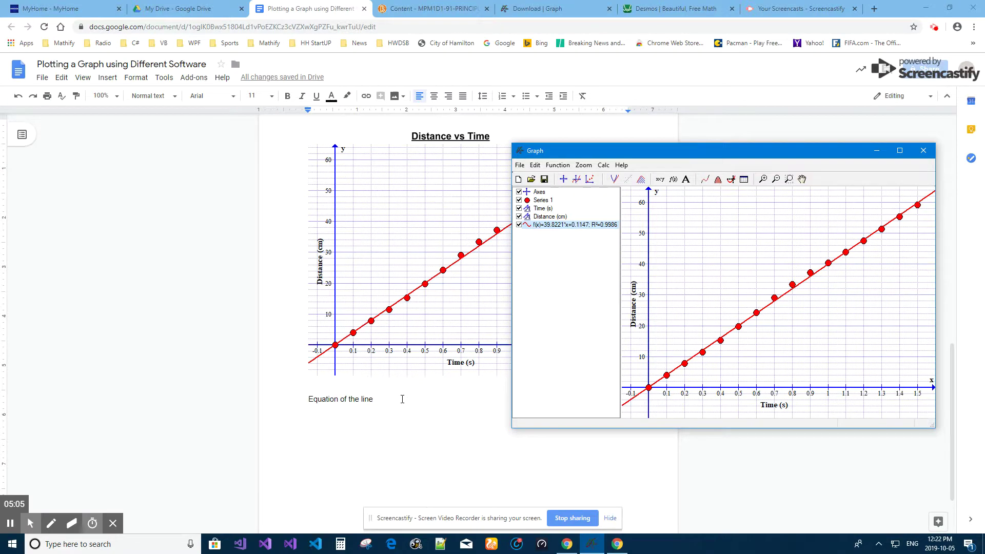
click(402, 399)
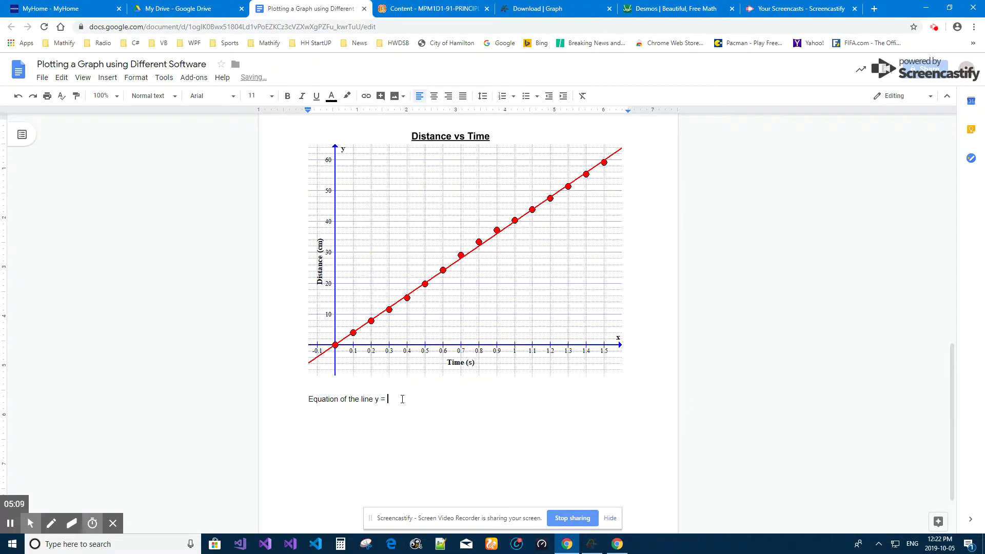
click(602, 545)
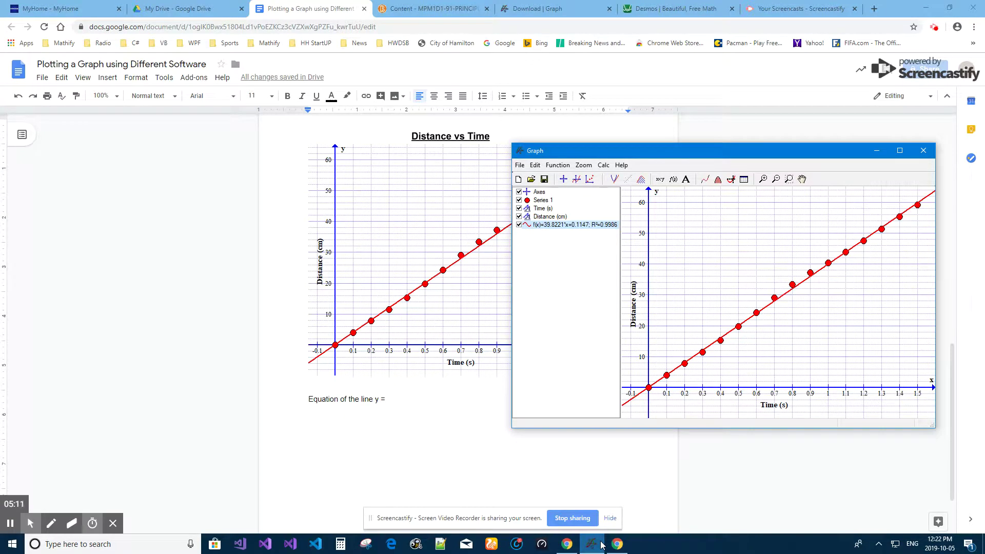